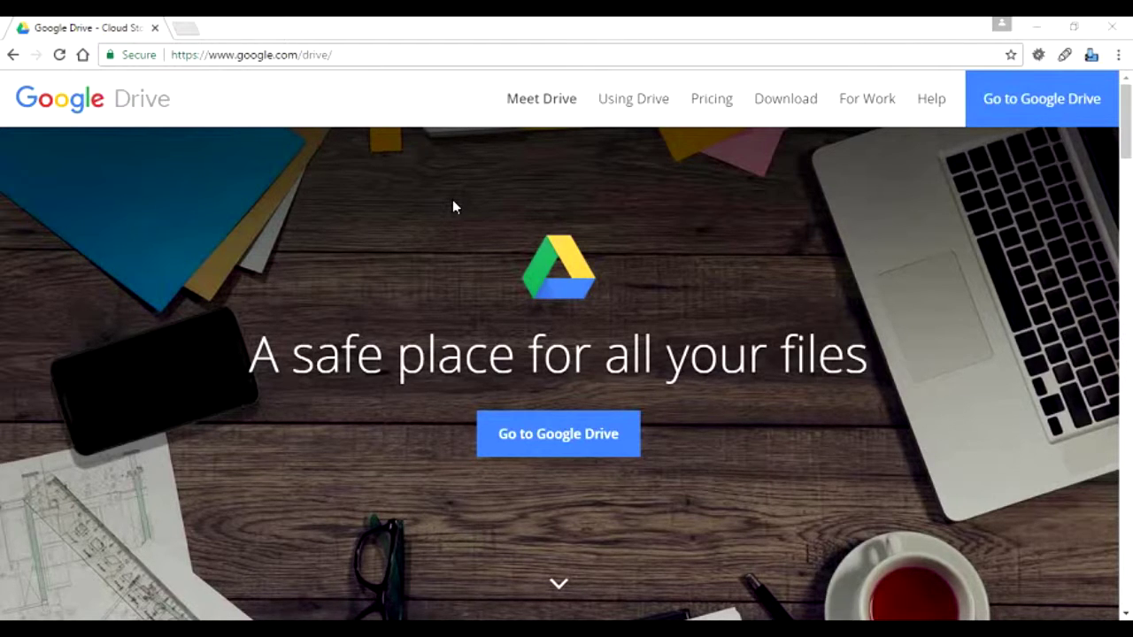
pyautogui.click(375, 58)
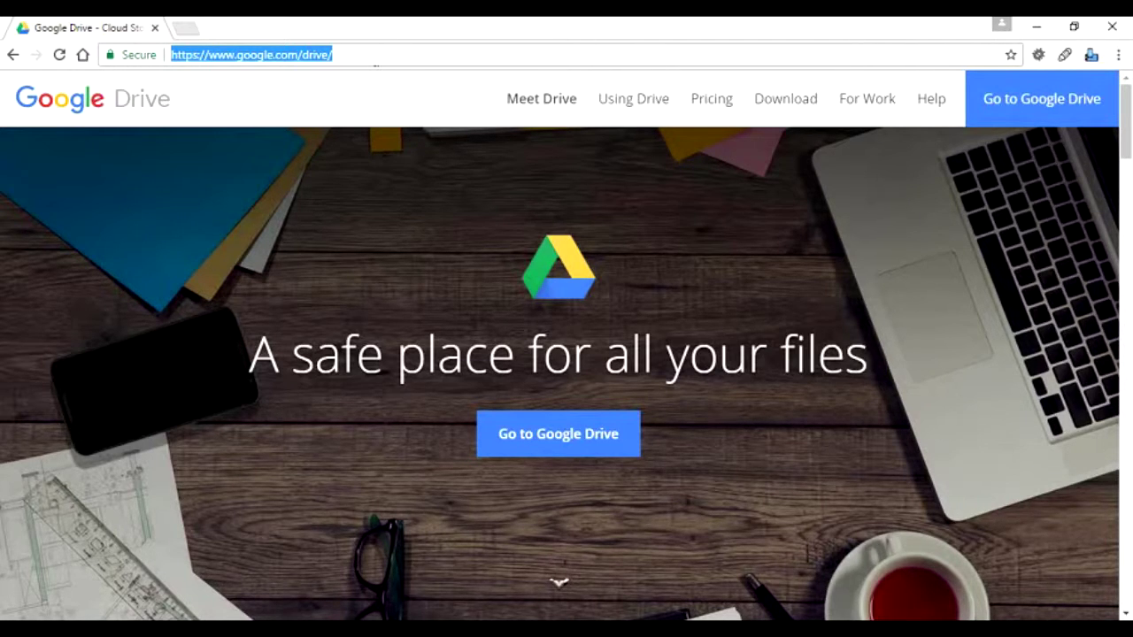
pyautogui.click(375, 60)
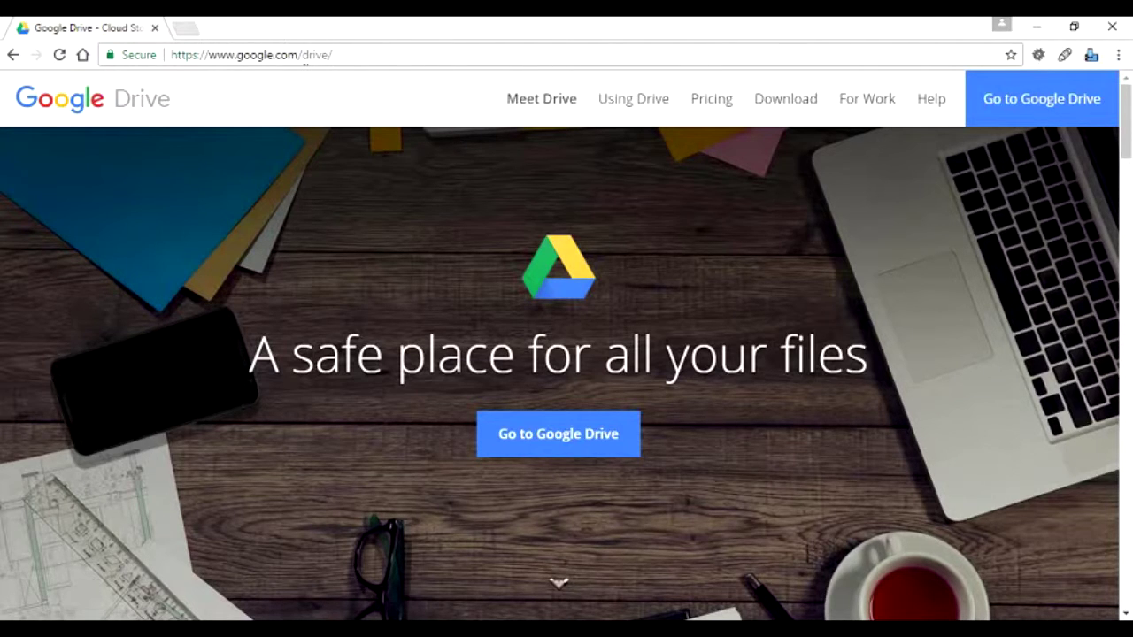
pyautogui.press('BackSpace')
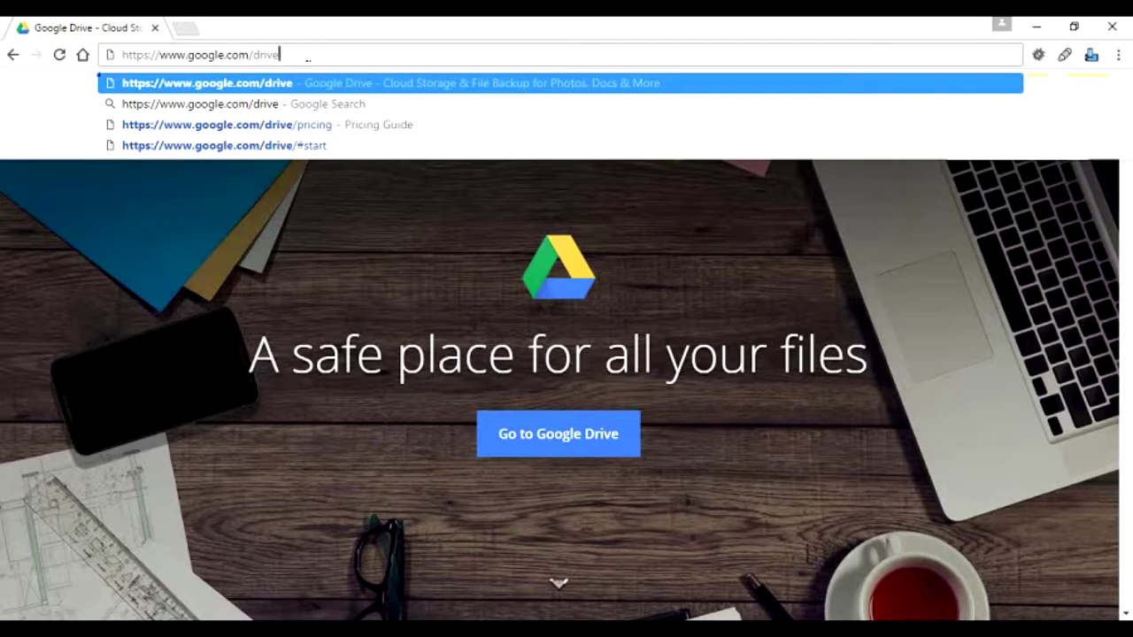
pyautogui.press('Return')
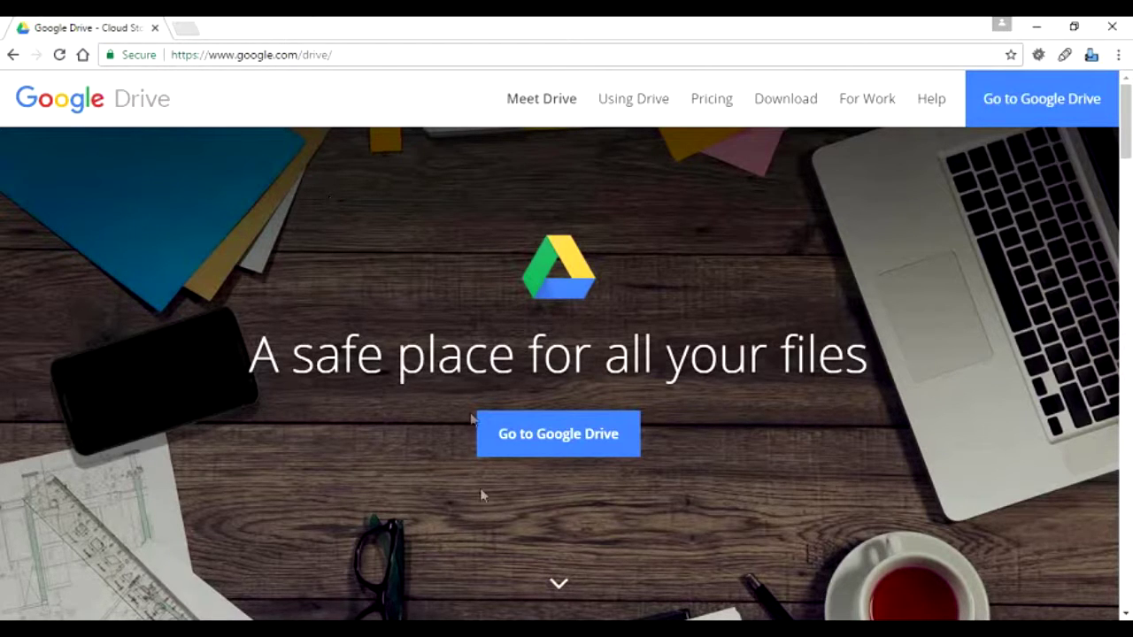
# Read through the Google Drive overview page, covering file storage, the free storage allowance, device access and sharing.
pyautogui.click(558, 587)
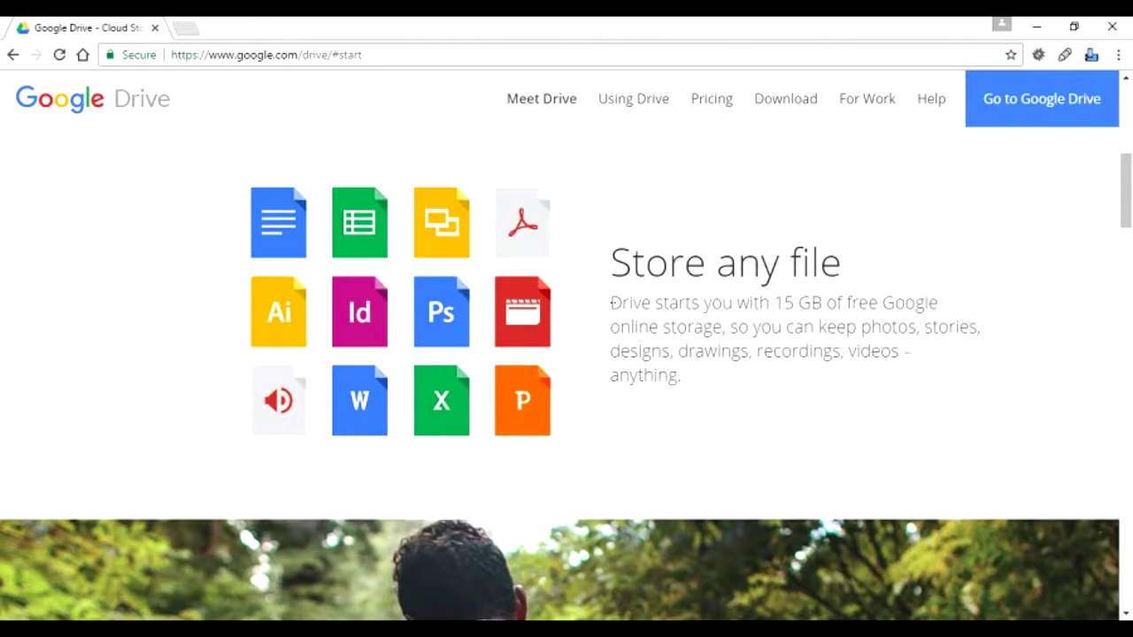
pyautogui.moveTo(611, 302); pyautogui.dragTo(823, 303)
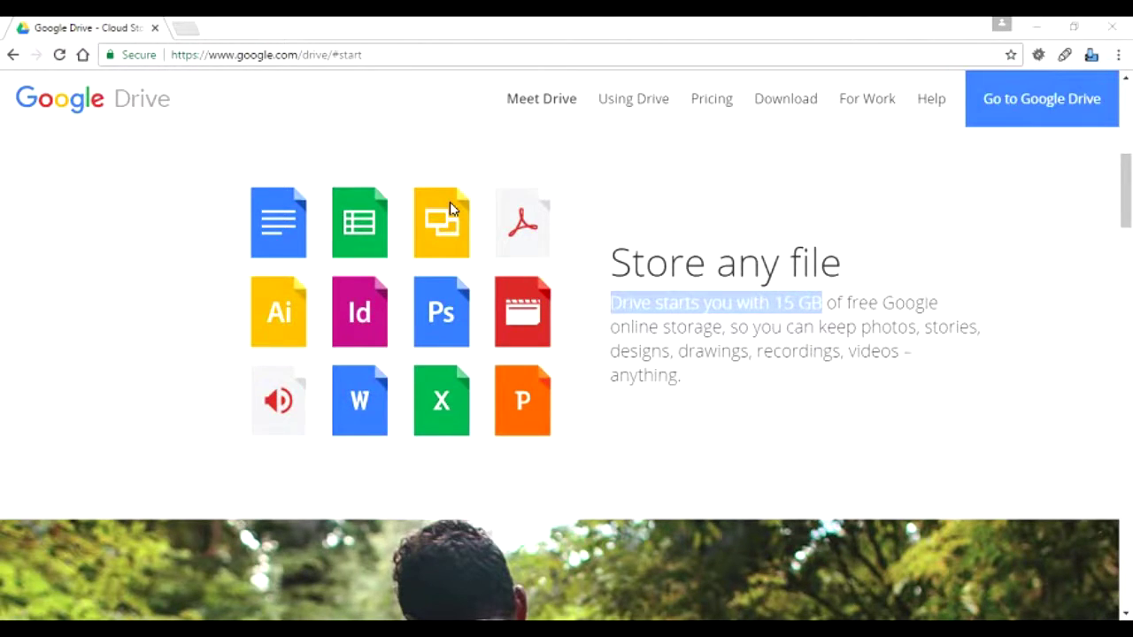
pyautogui.click(632, 399)
pyautogui.scroll(-4, 631, 401)
pyautogui.scroll(-5, 631, 400)
pyautogui.scroll(1, 631, 401)
pyautogui.scroll(1, 631, 401)
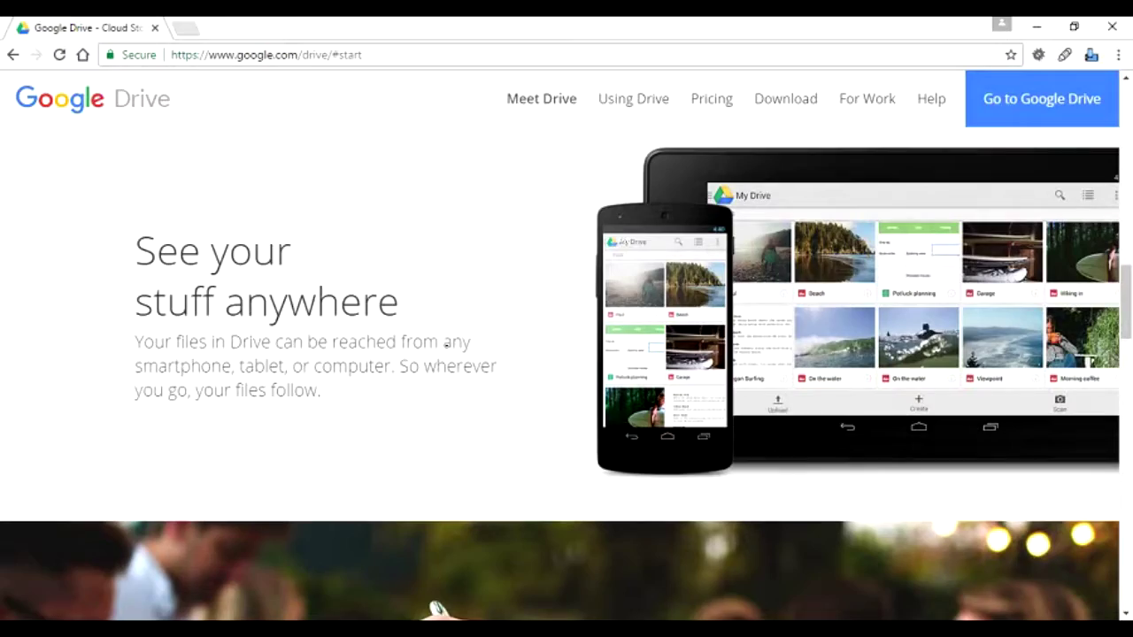
pyautogui.scroll(-5, 445, 344)
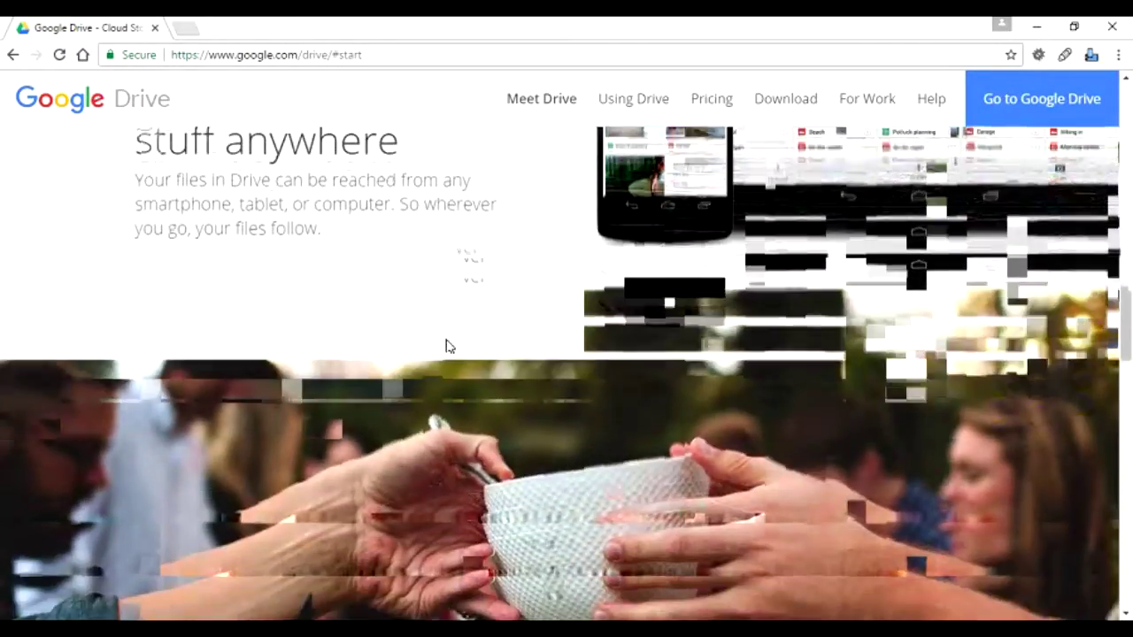
pyautogui.scroll(-5, 446, 345)
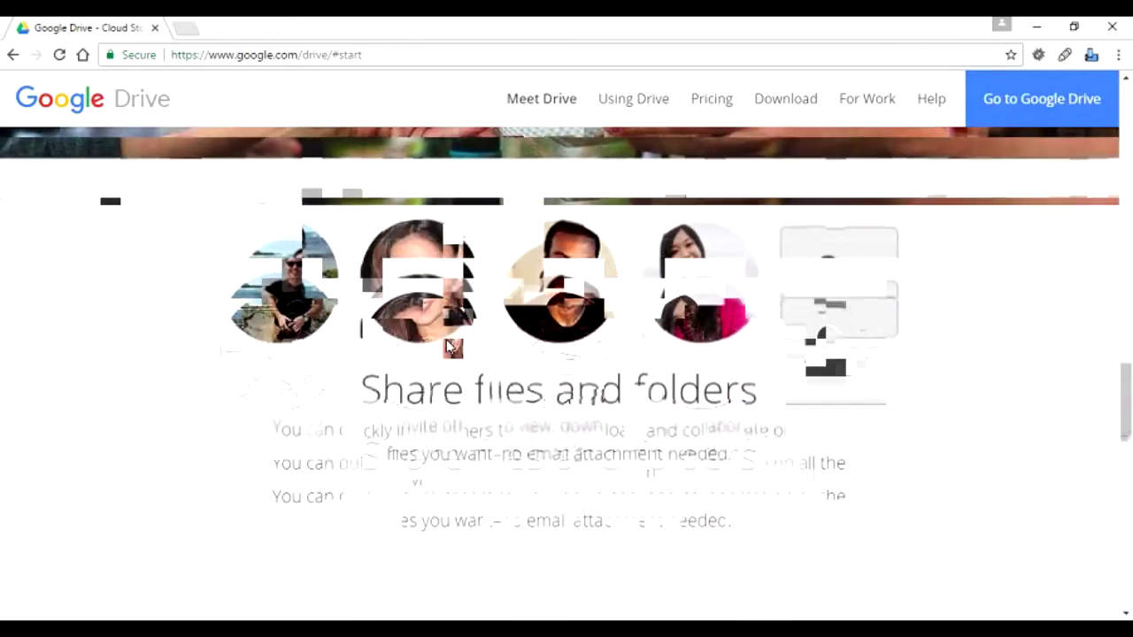
pyautogui.scroll(-3, 447, 345)
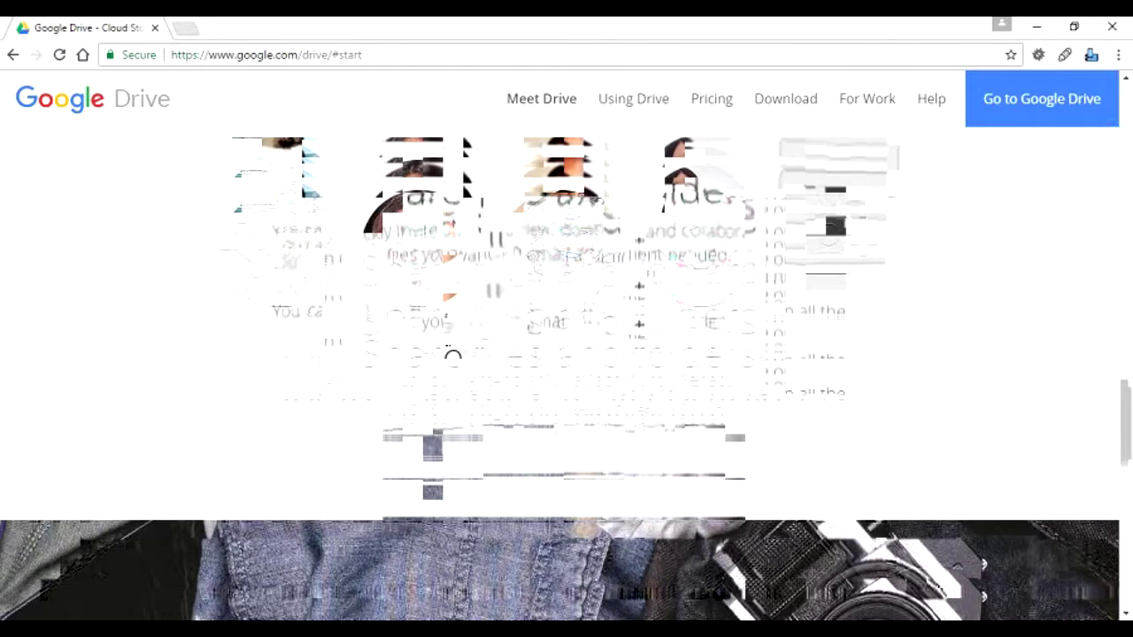
pyautogui.scroll(-5, 447, 347)
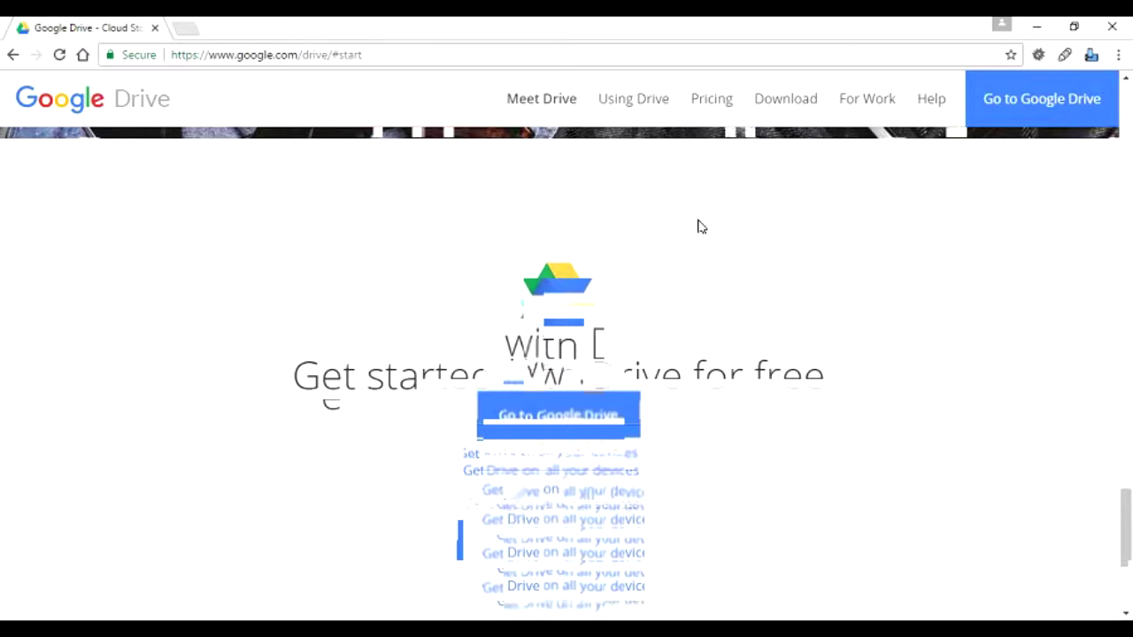
pyautogui.scroll(10, 699, 227)
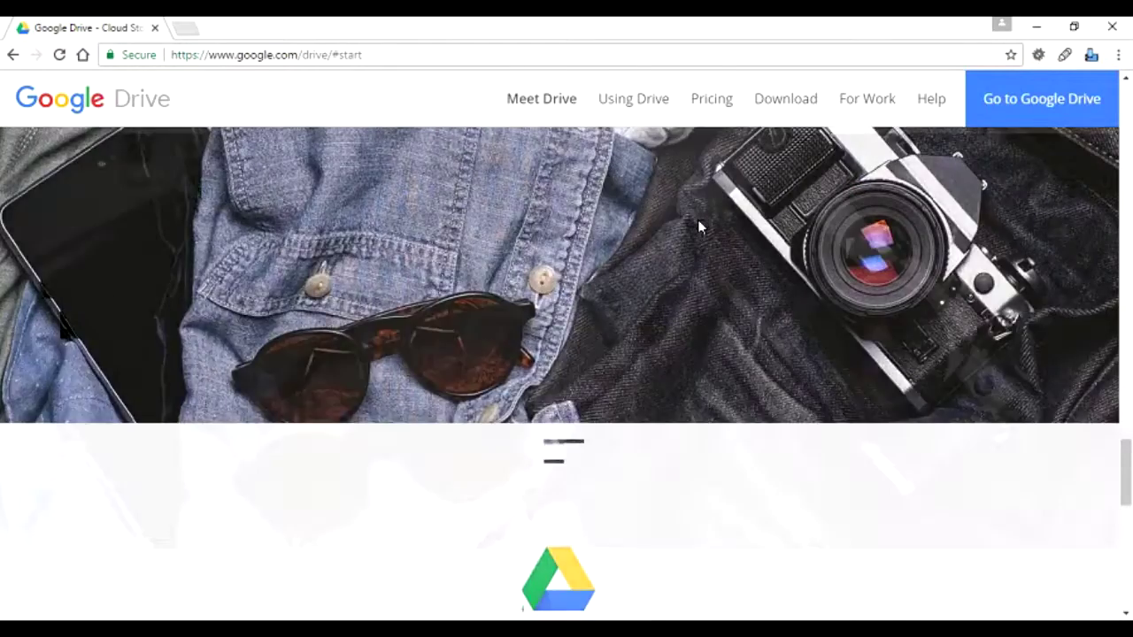
pyautogui.scroll(10, 699, 227)
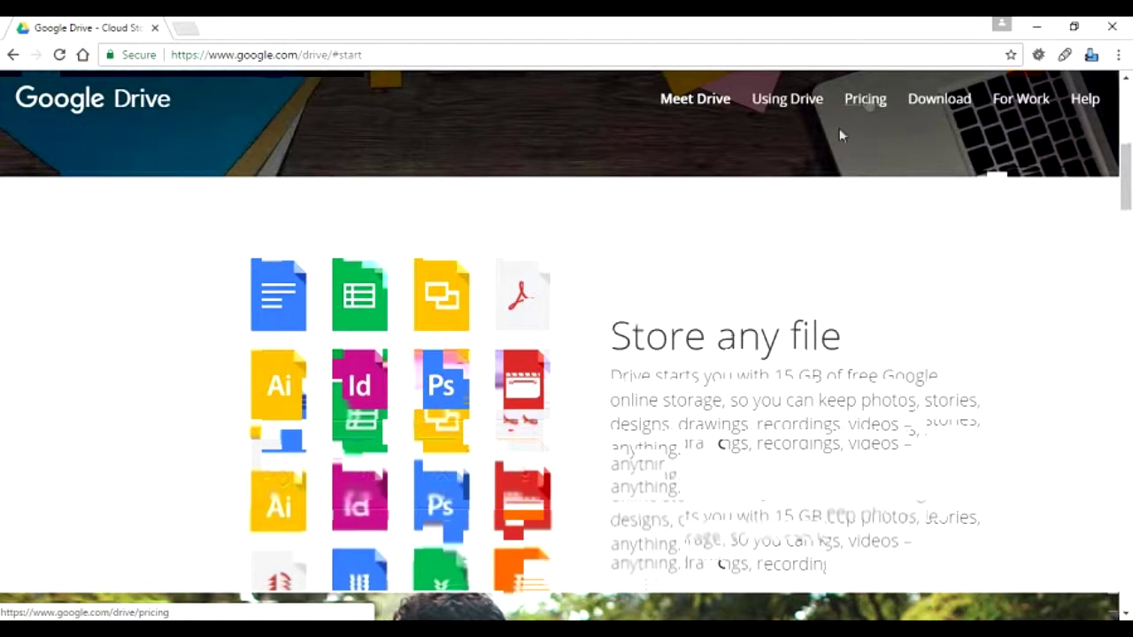
# View the Google Drive pricing guide and highlight the free 15GB storage offer.
pyautogui.click(863, 104)
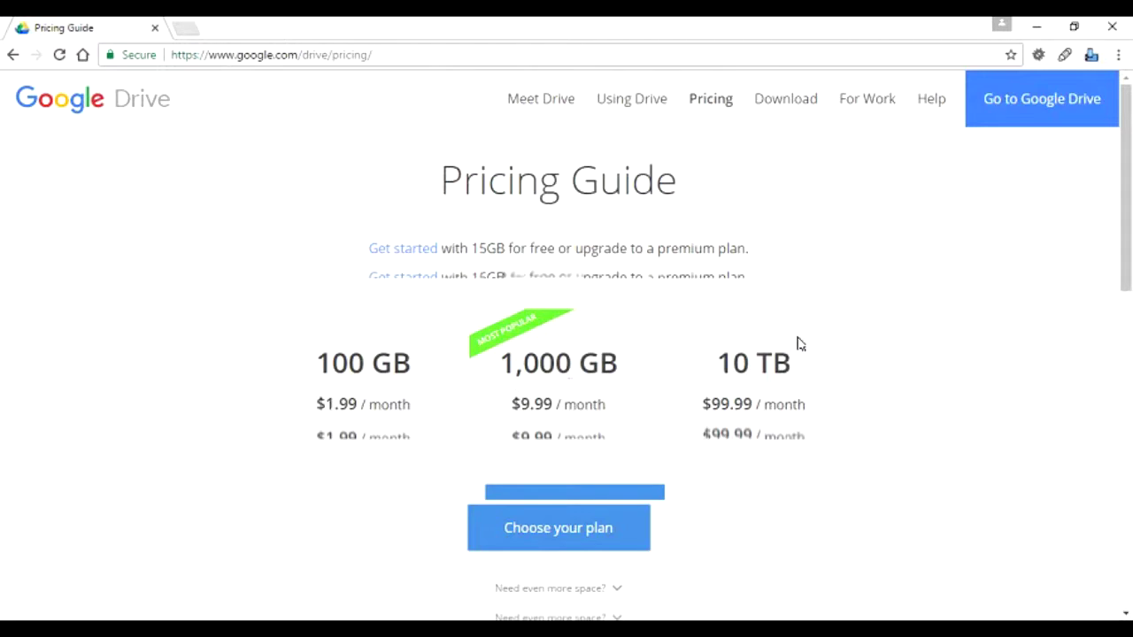
pyautogui.moveTo(471, 249); pyautogui.dragTo(540, 250)
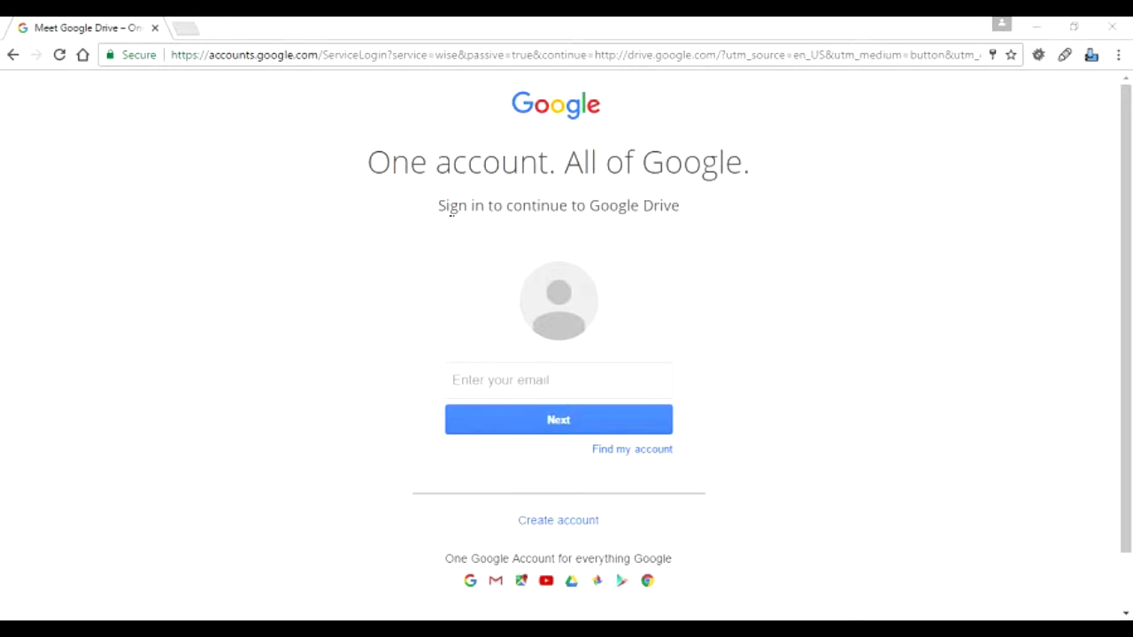
# Begin signing in to Google Drive at the account email field.
pyautogui.click(456, 380)
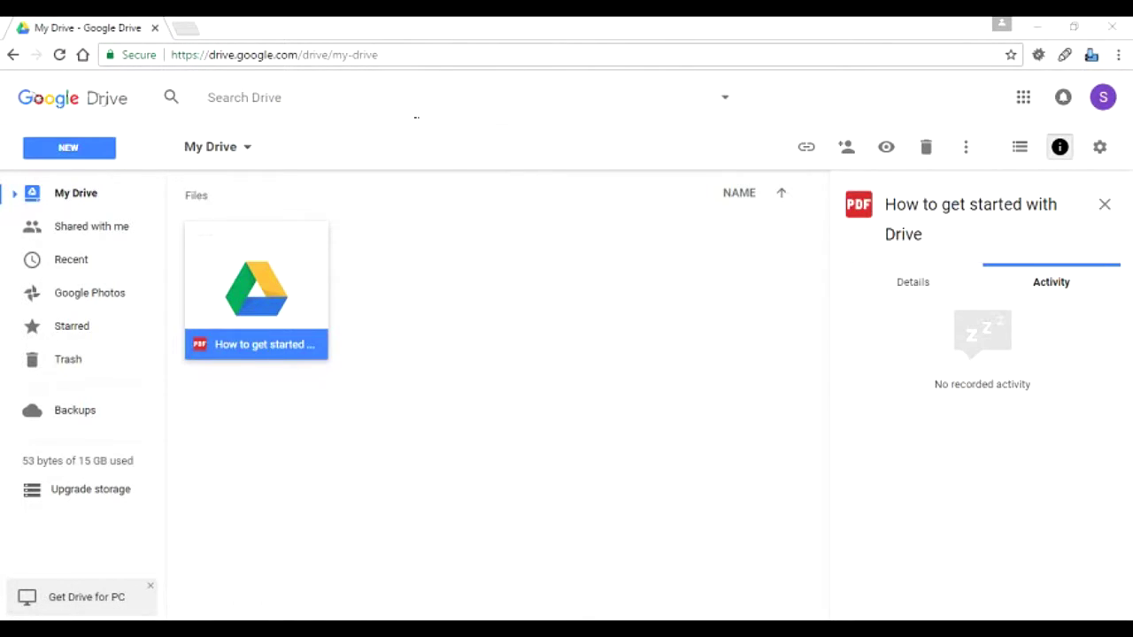
# Look at the file-type filters offered when searching Drive, and close them without searching.
pyautogui.click(384, 119)
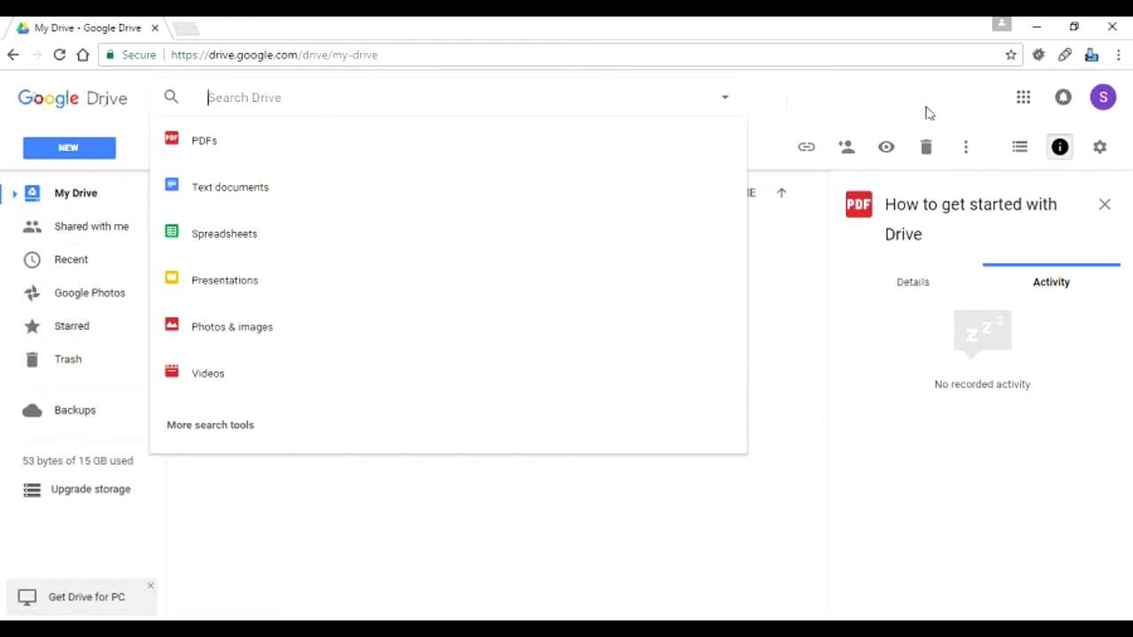
pyautogui.press('Escape')
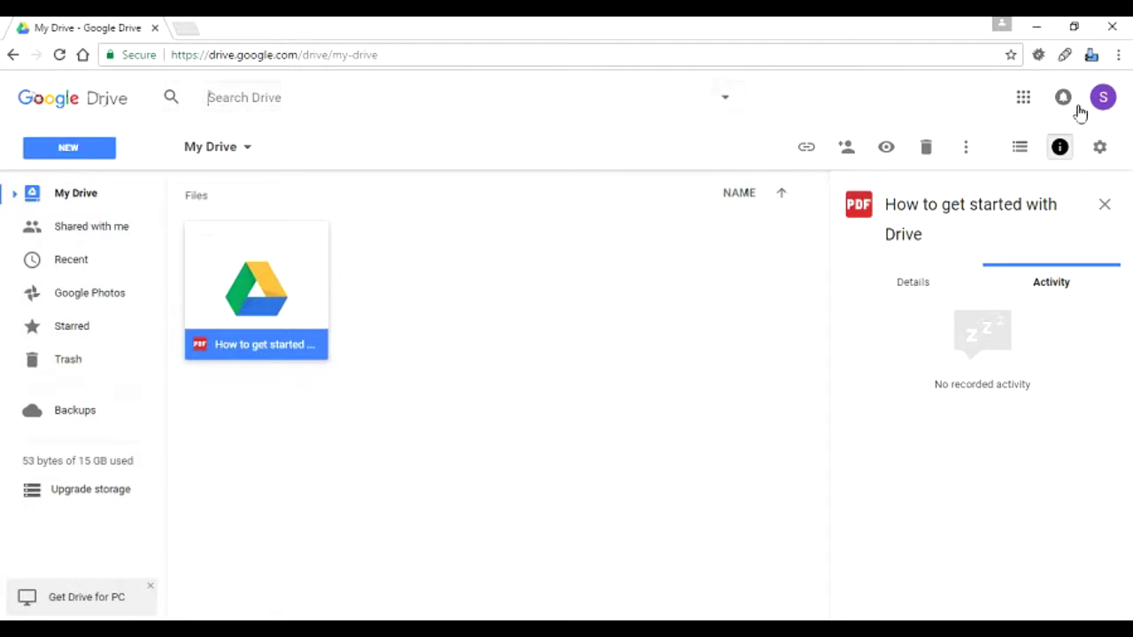
# Create a new folder named "Test Folder" in My Drive.
pyautogui.click(66, 203)
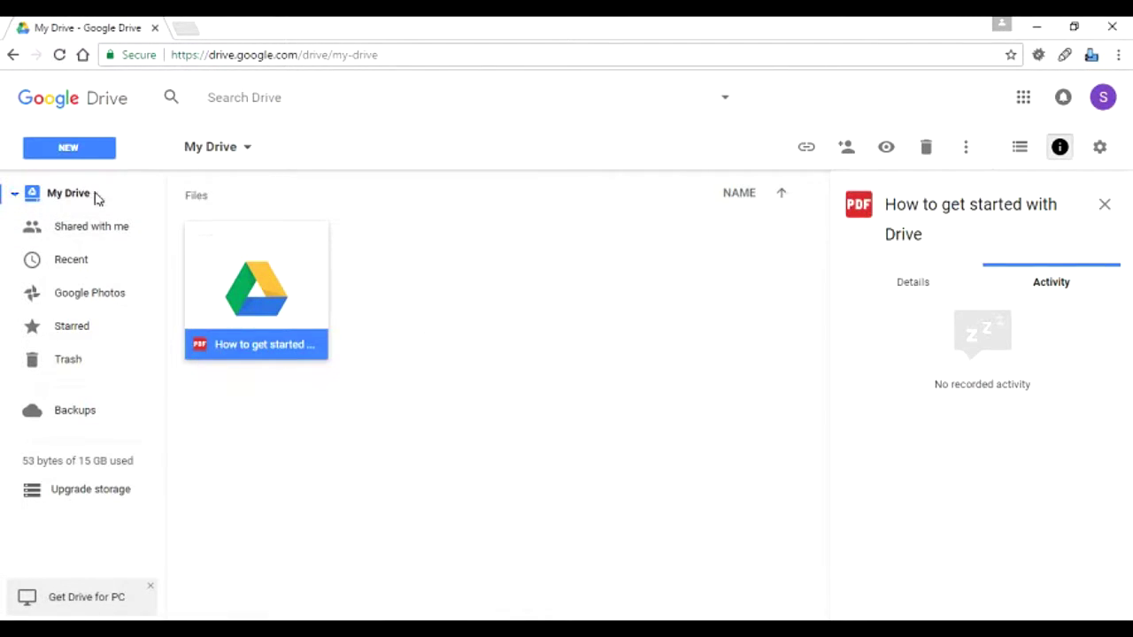
pyautogui.click(428, 402)
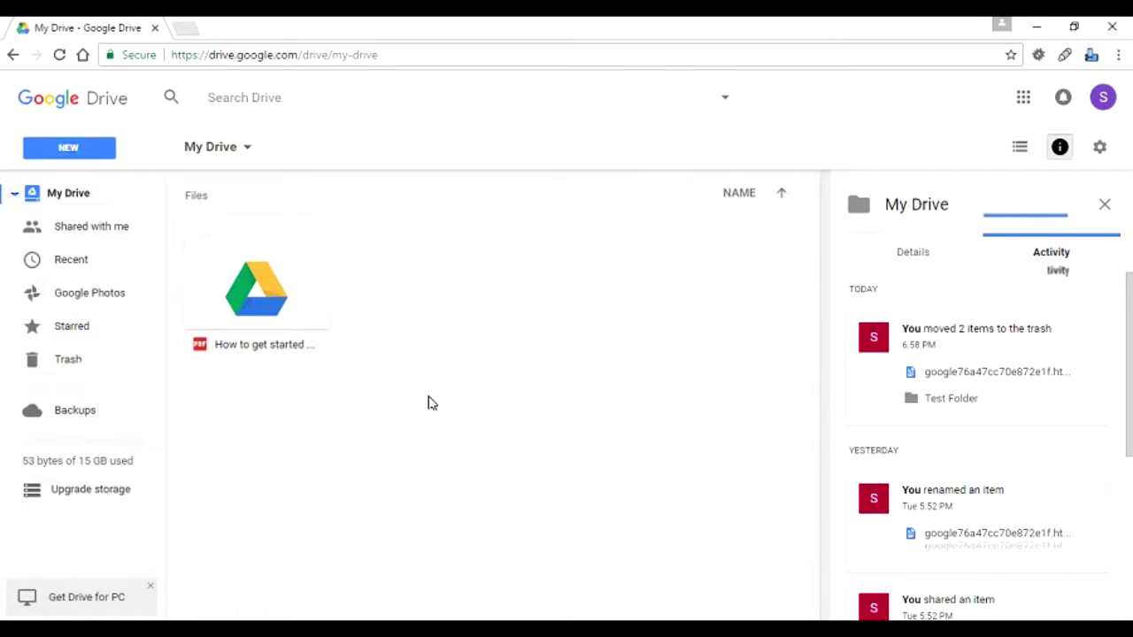
pyautogui.rightClick(433, 403)
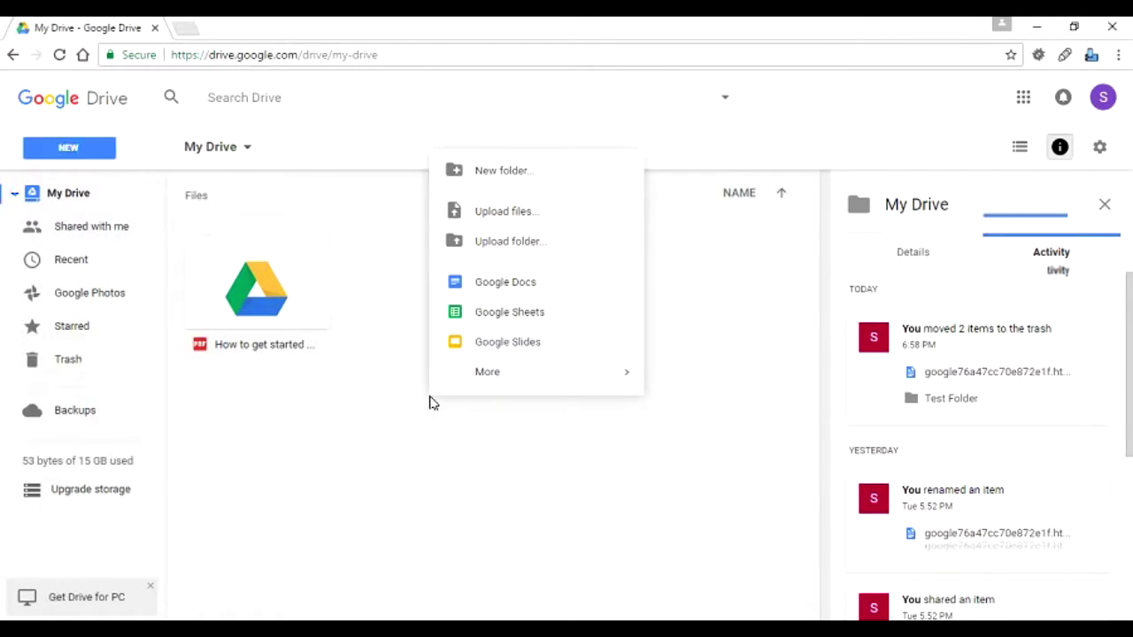
pyautogui.click(543, 179)
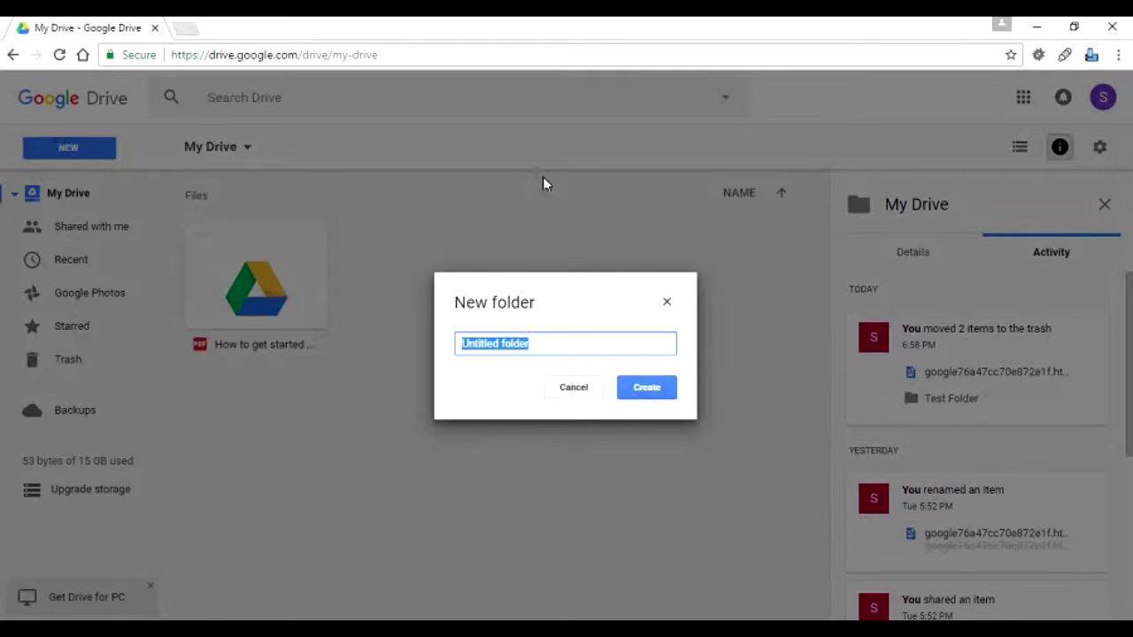
pyautogui.write('Test Folder')
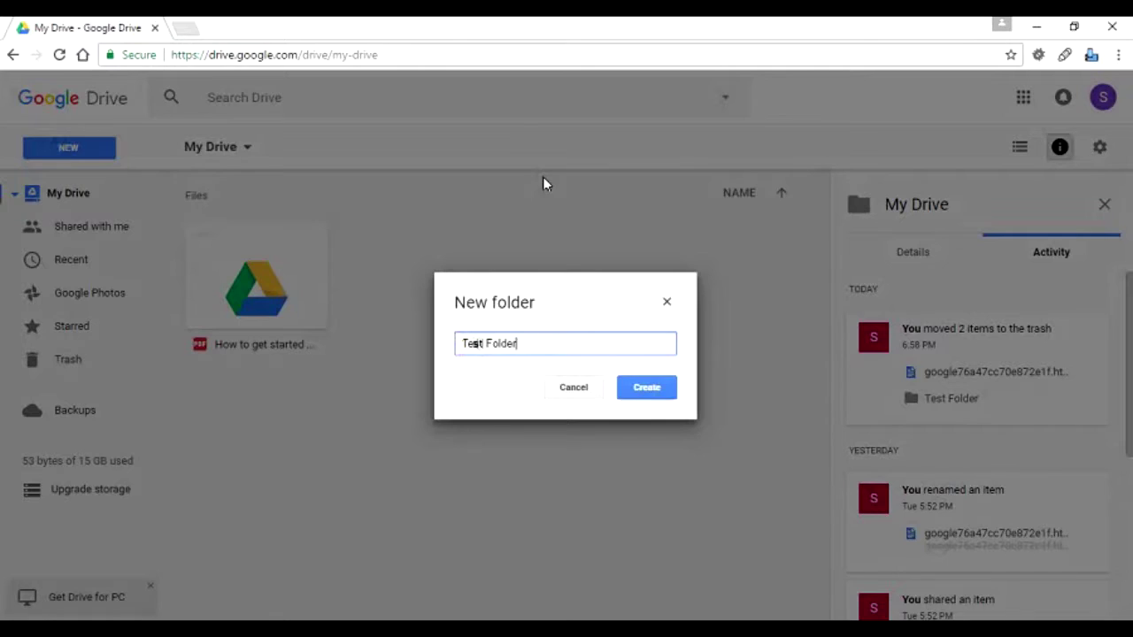
pyautogui.press('Return')
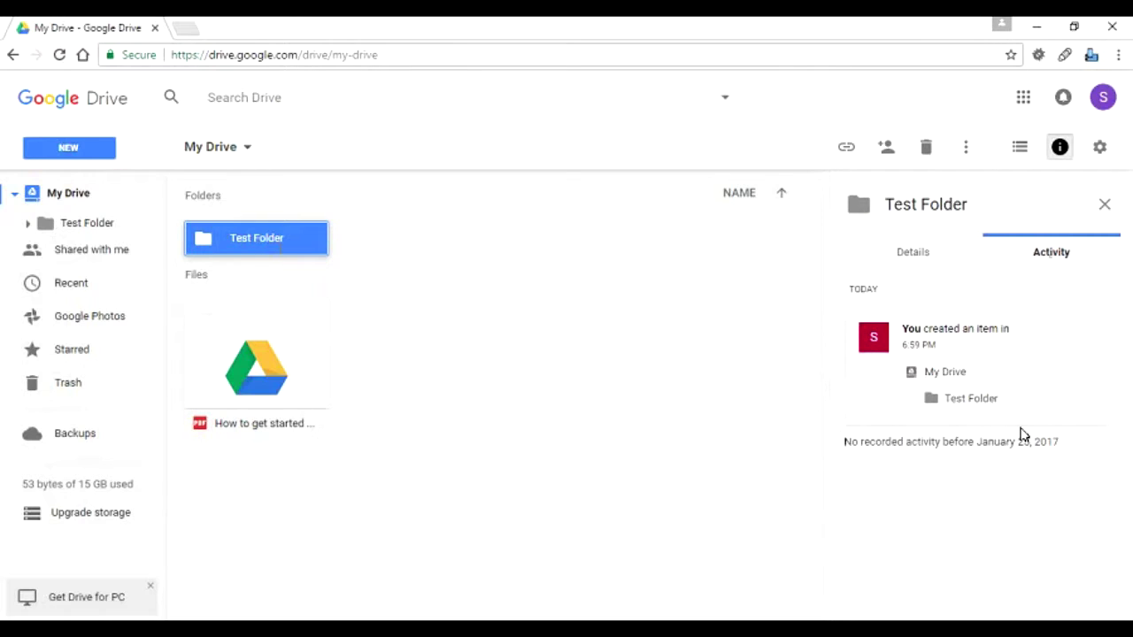
# Upload google76a47cc70e872e1f.html from Downloads into Test Folder, sorting the local files by date modified to find it.
pyautogui.doubleClick(285, 255)
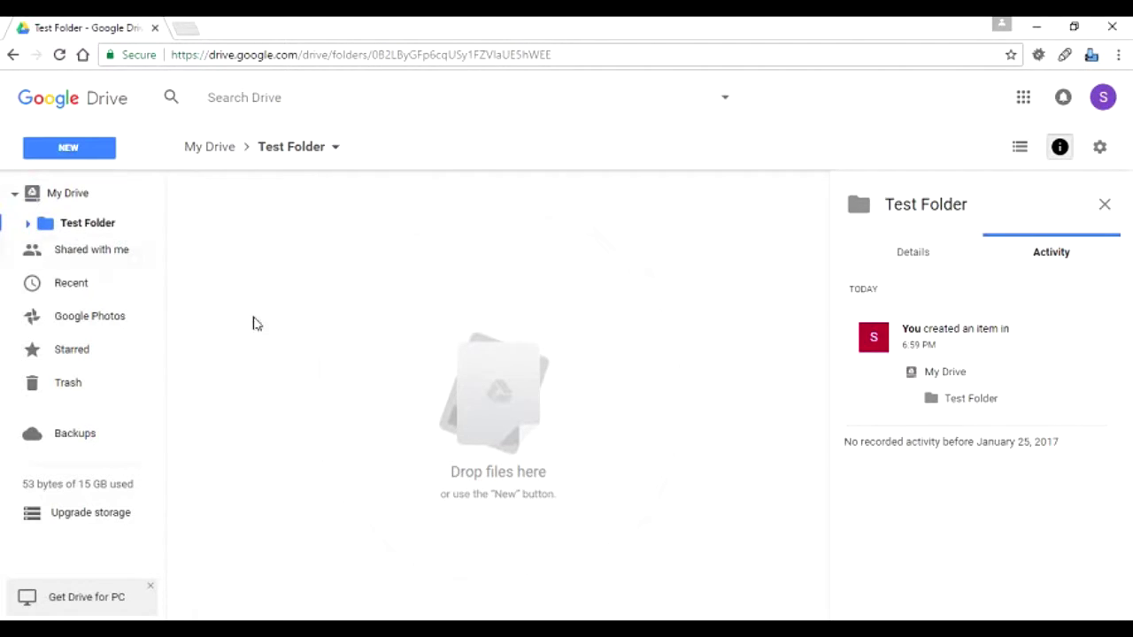
pyautogui.click(94, 154)
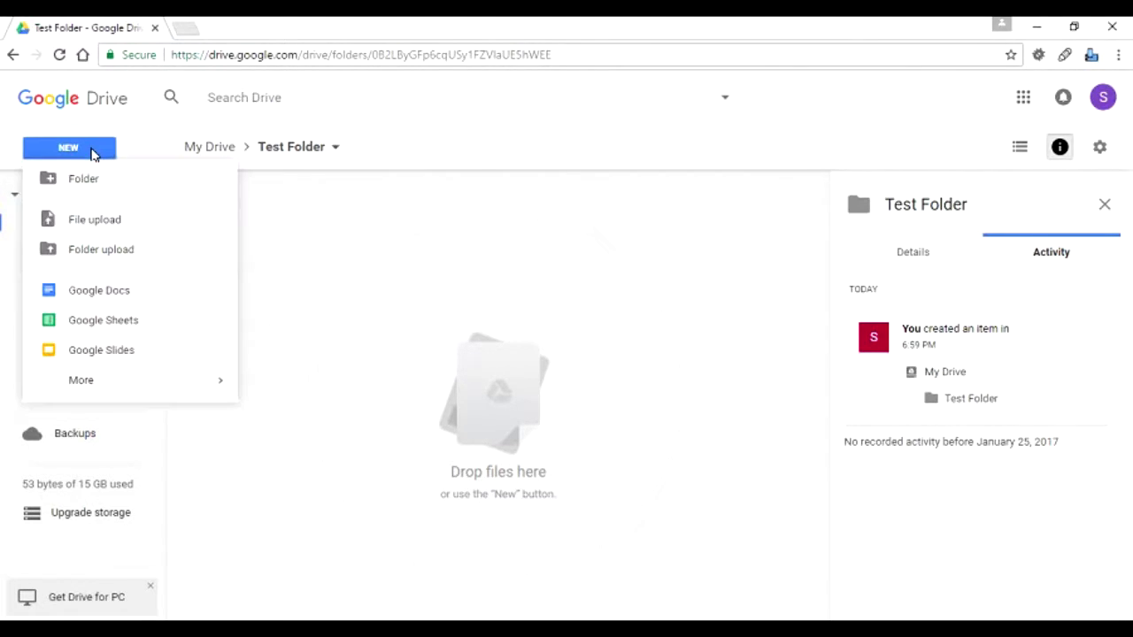
pyautogui.click(100, 222)
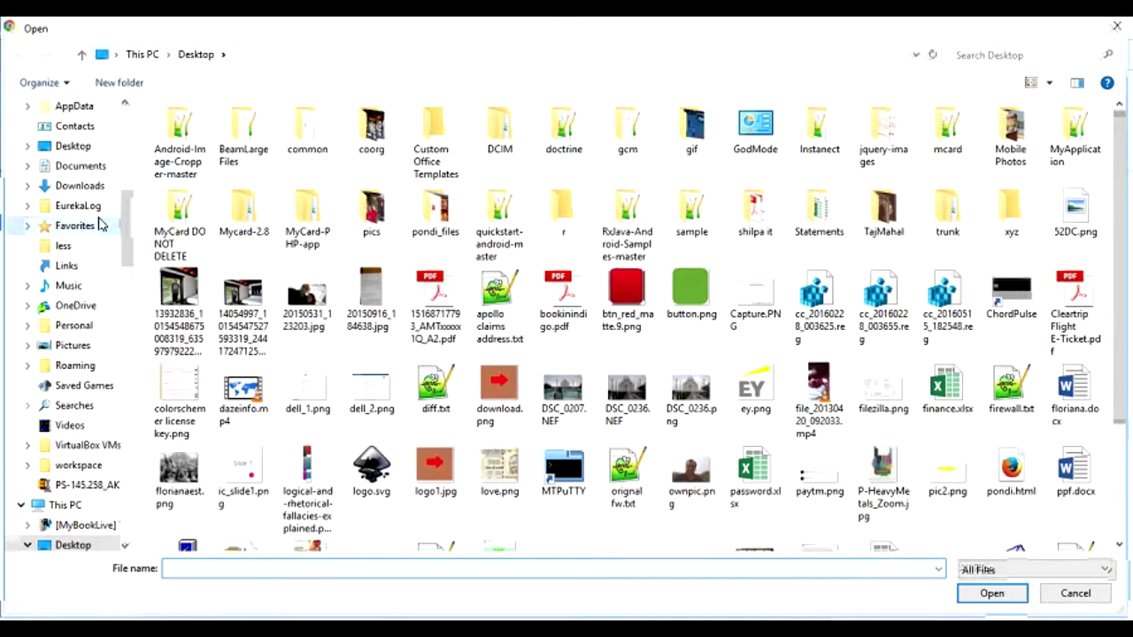
pyautogui.click(89, 185)
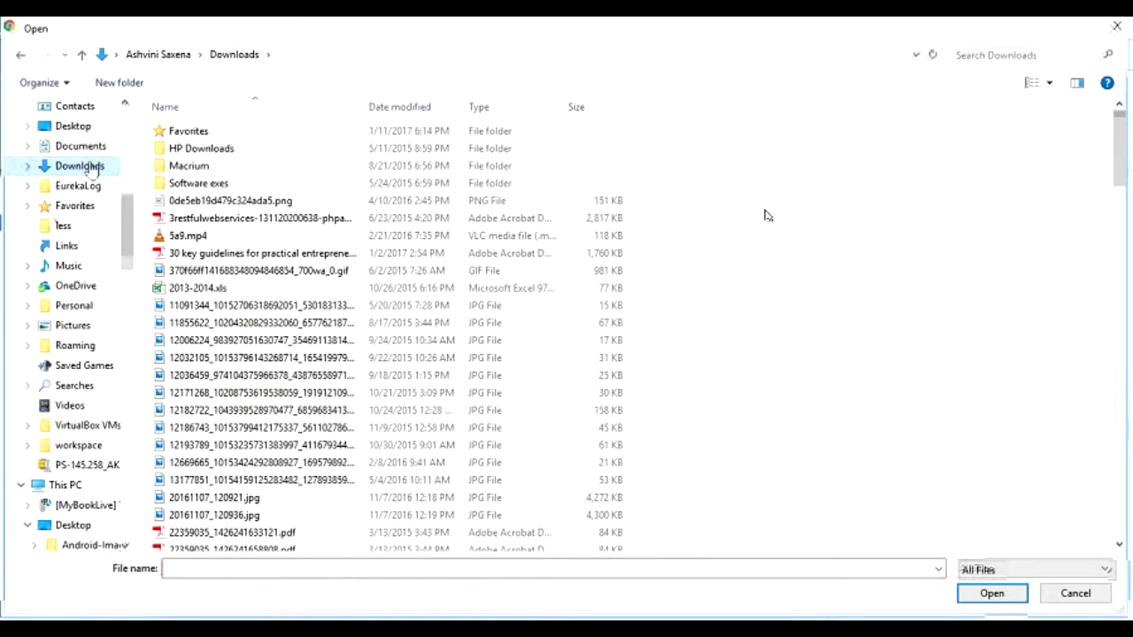
pyautogui.click(399, 106)
pyautogui.click(259, 132)
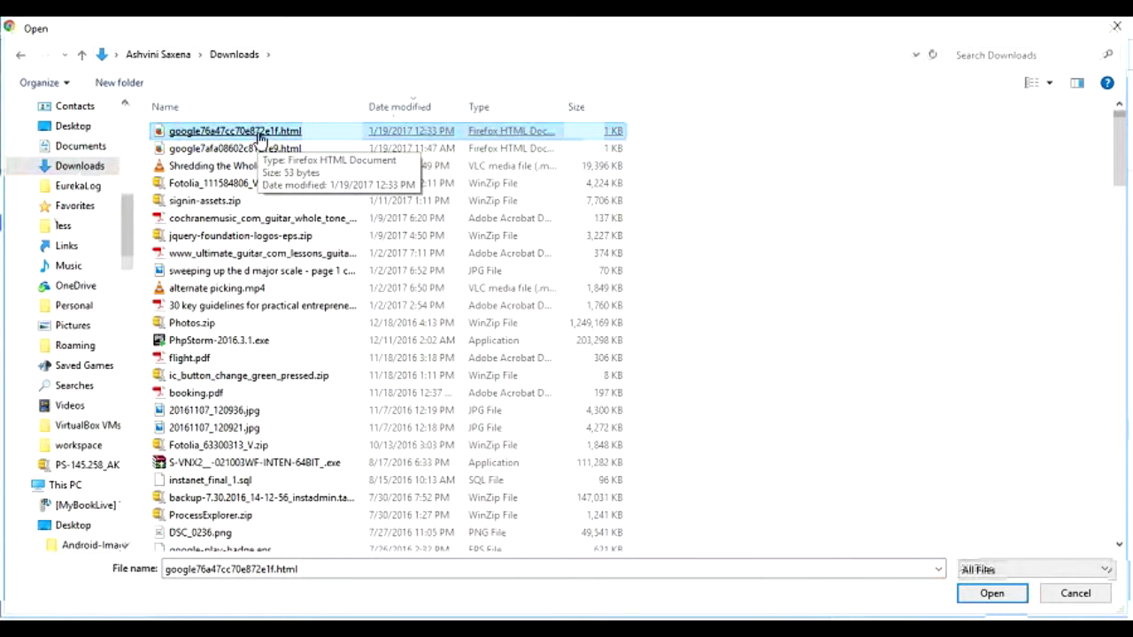
pyautogui.doubleClick(259, 132)
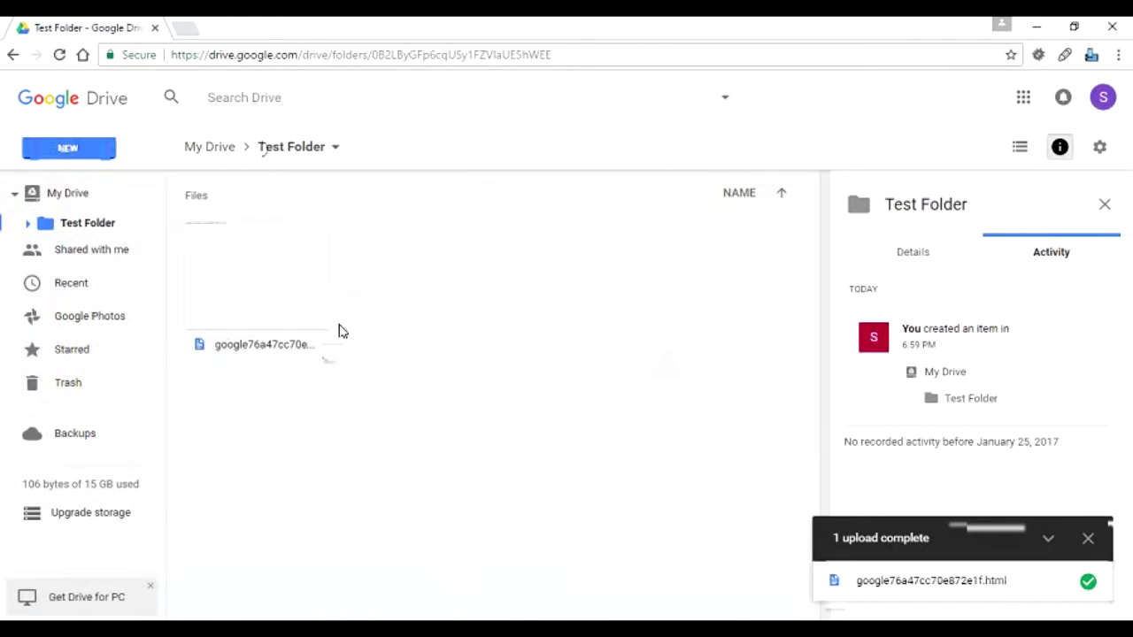
# Select the uploaded HTML file to view its activity, and dismiss the upload notification.
pyautogui.click(256, 279)
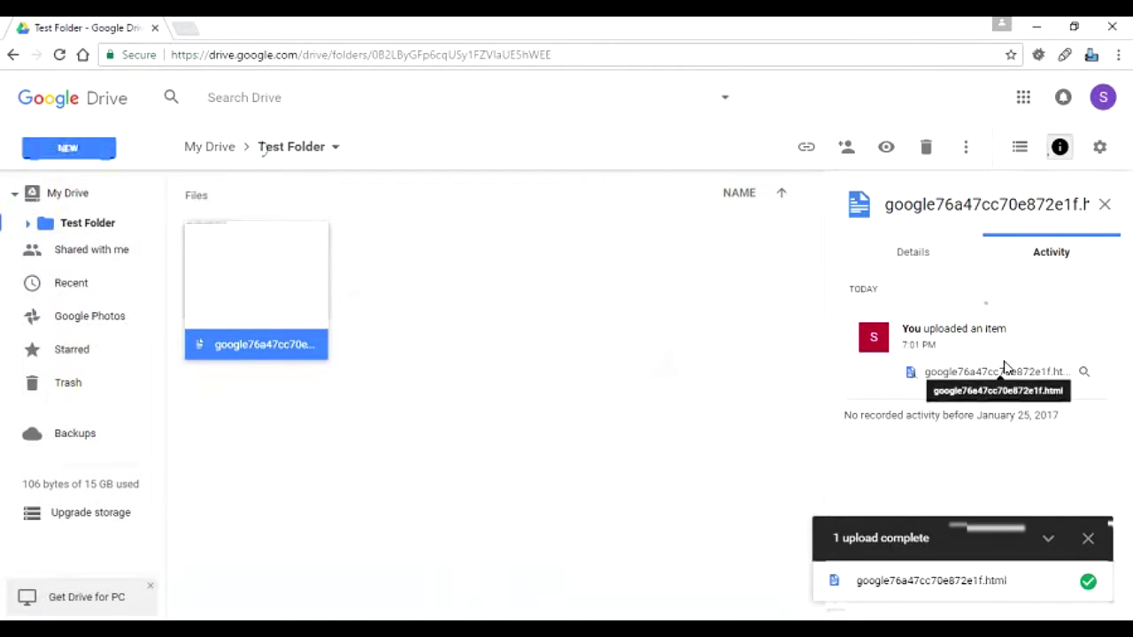
pyautogui.click(1087, 538)
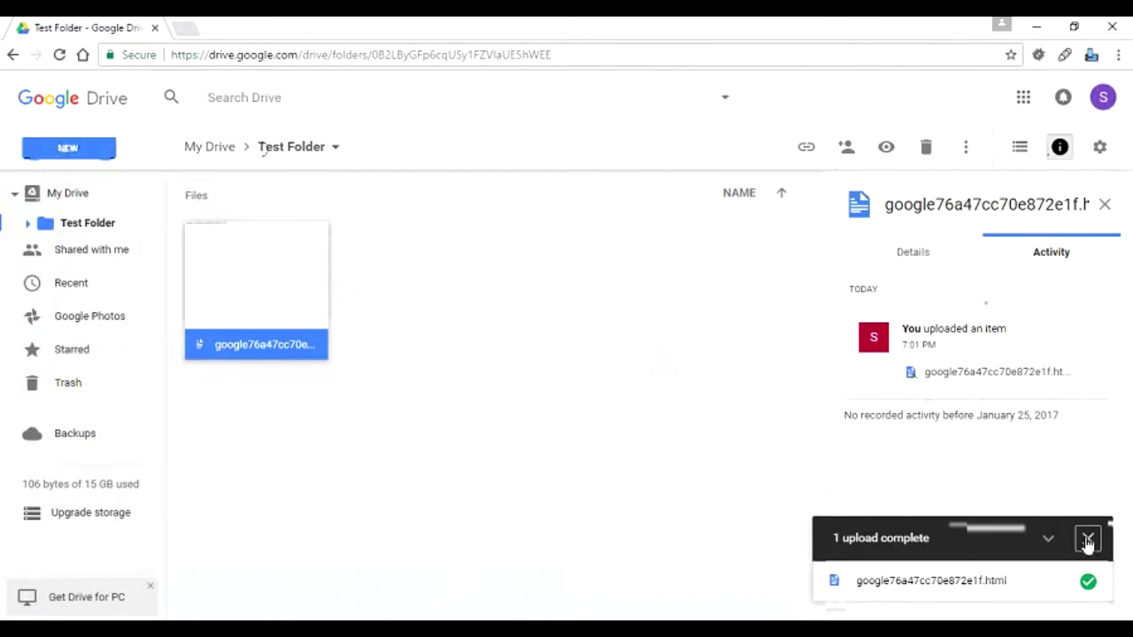
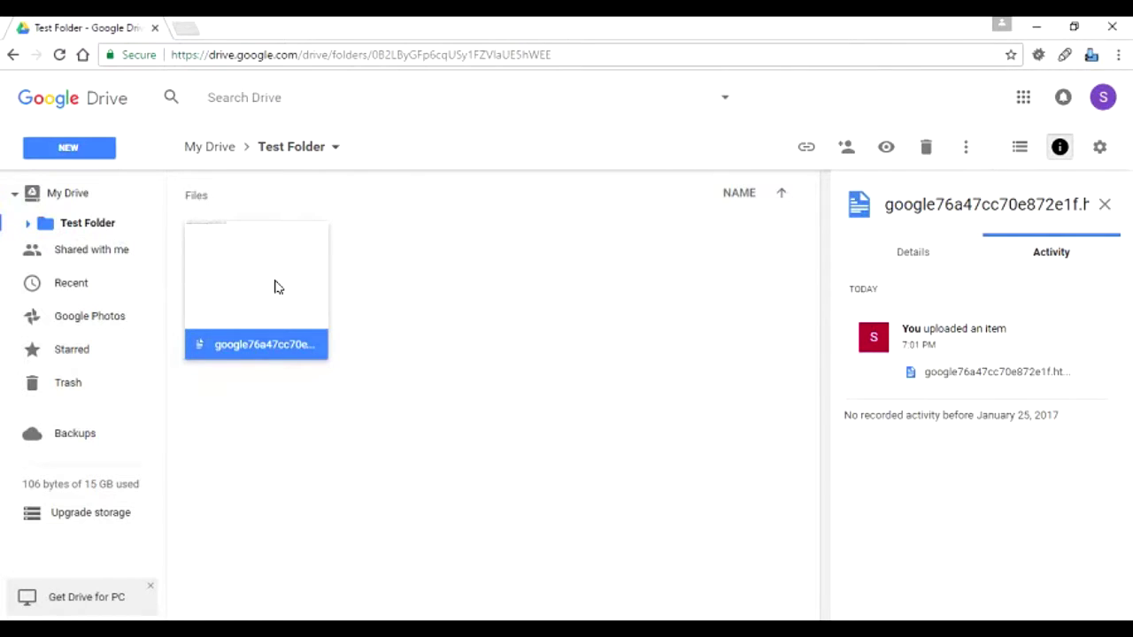
# Rename the uploaded HTML file in Test Folder to new.html.
pyautogui.rightClick(276, 286)
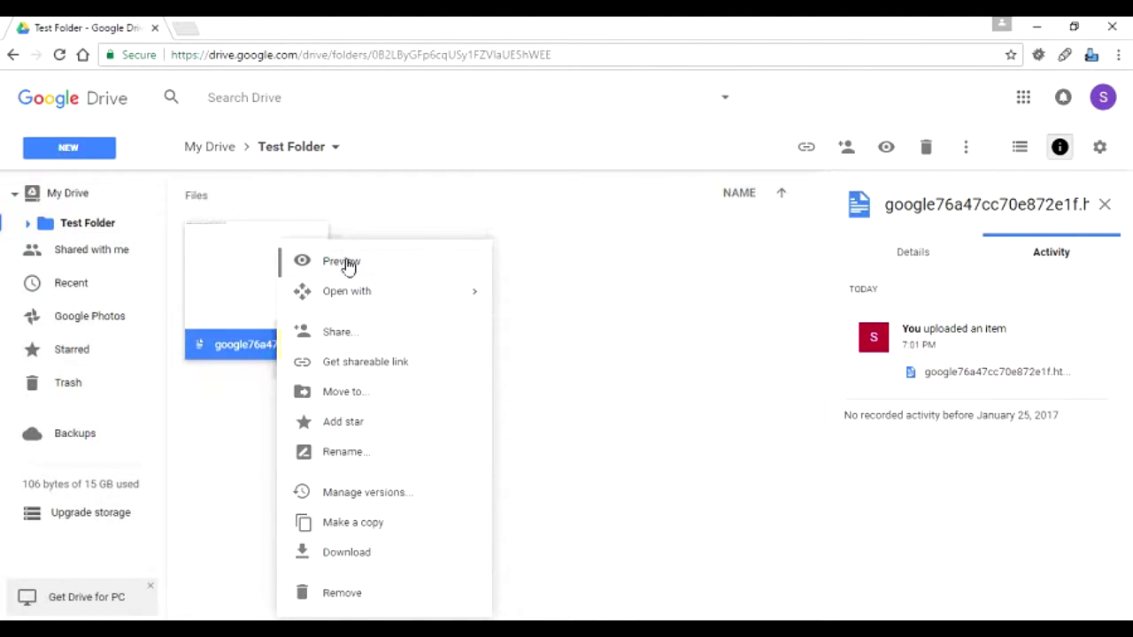
pyautogui.moveTo(350, 298)
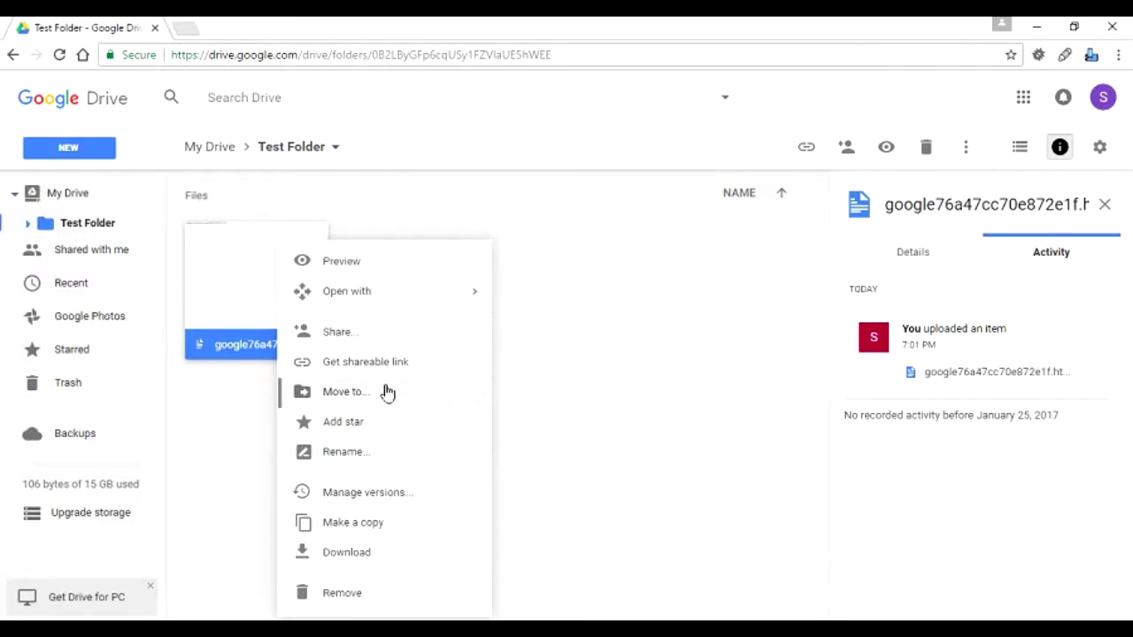
pyautogui.click(355, 453)
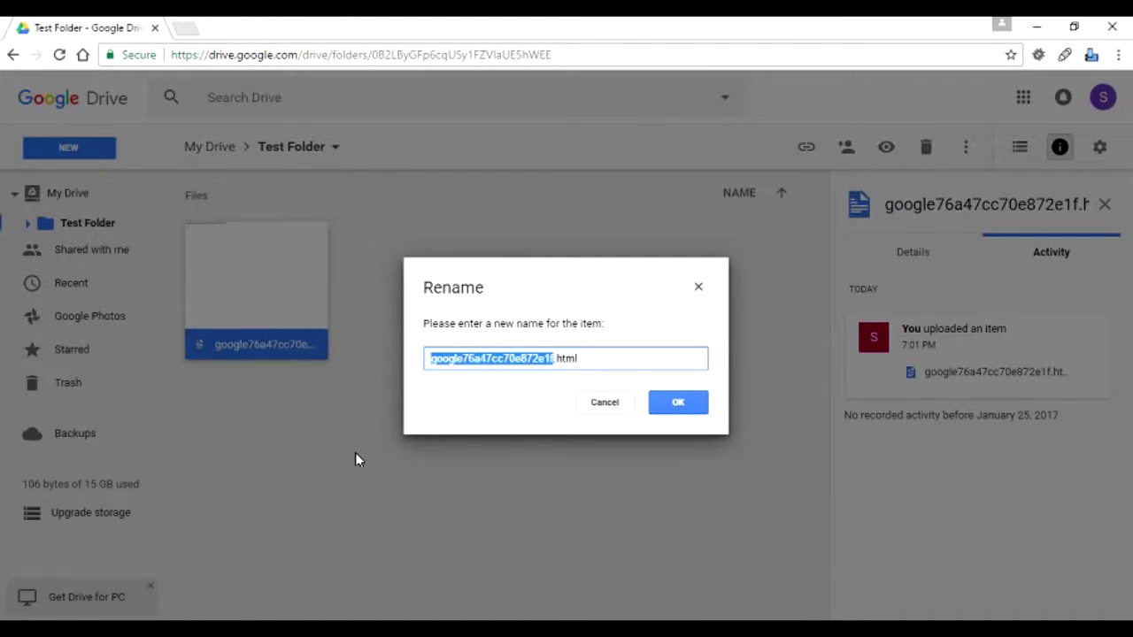
pyautogui.write('new')
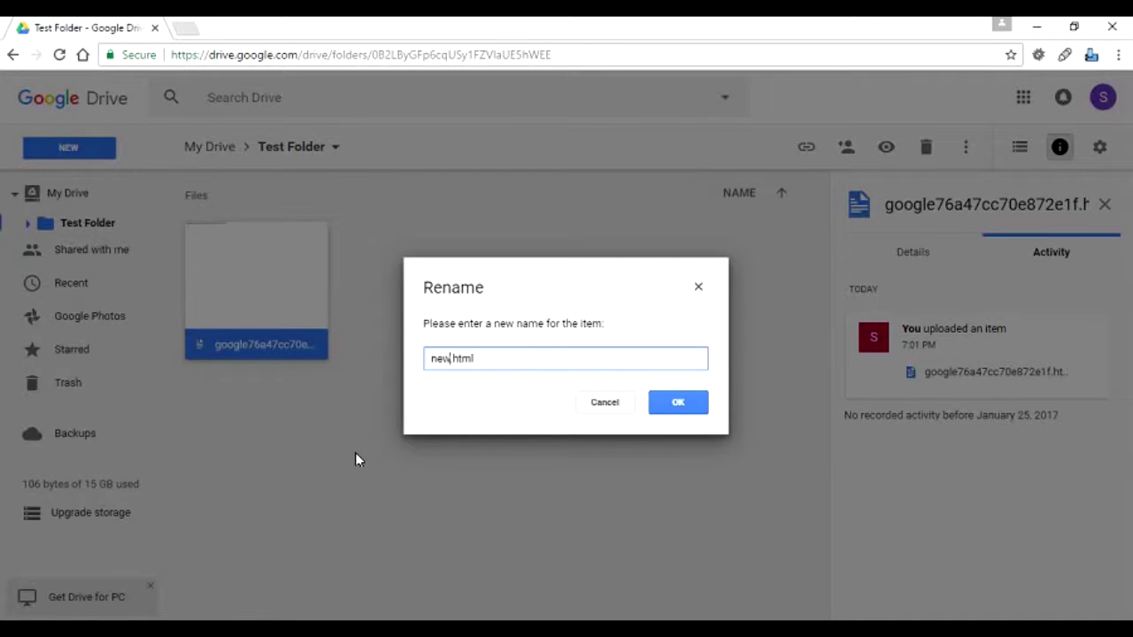
pyautogui.click(677, 402)
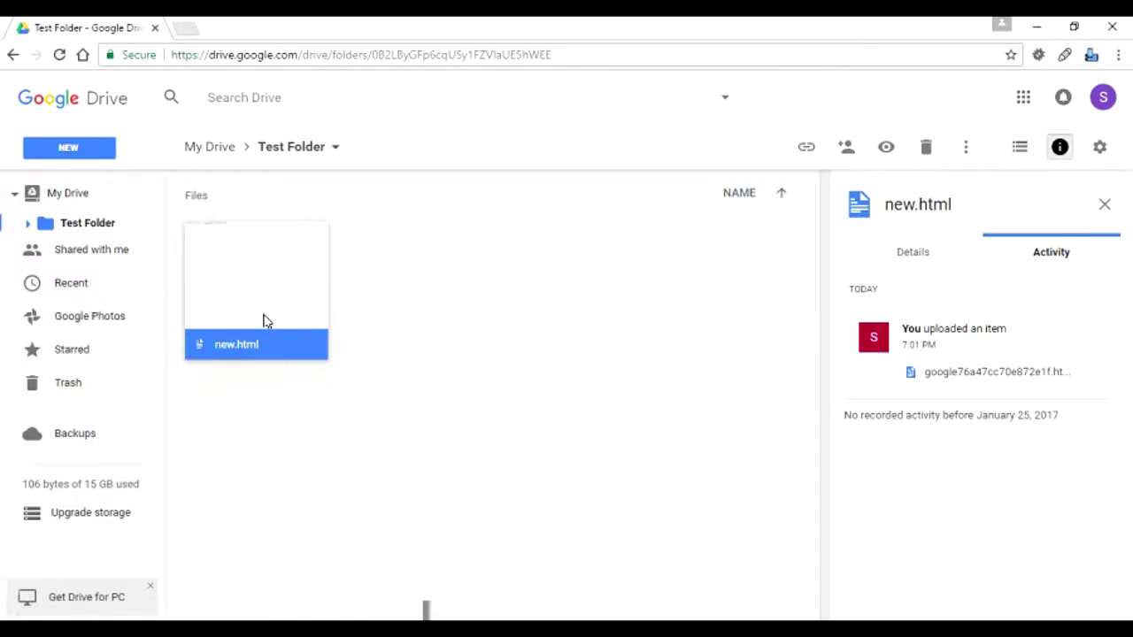
# Review the details and activity of new.html, the apps it can be opened with and the further actions offered for it.
pyautogui.click(921, 266)
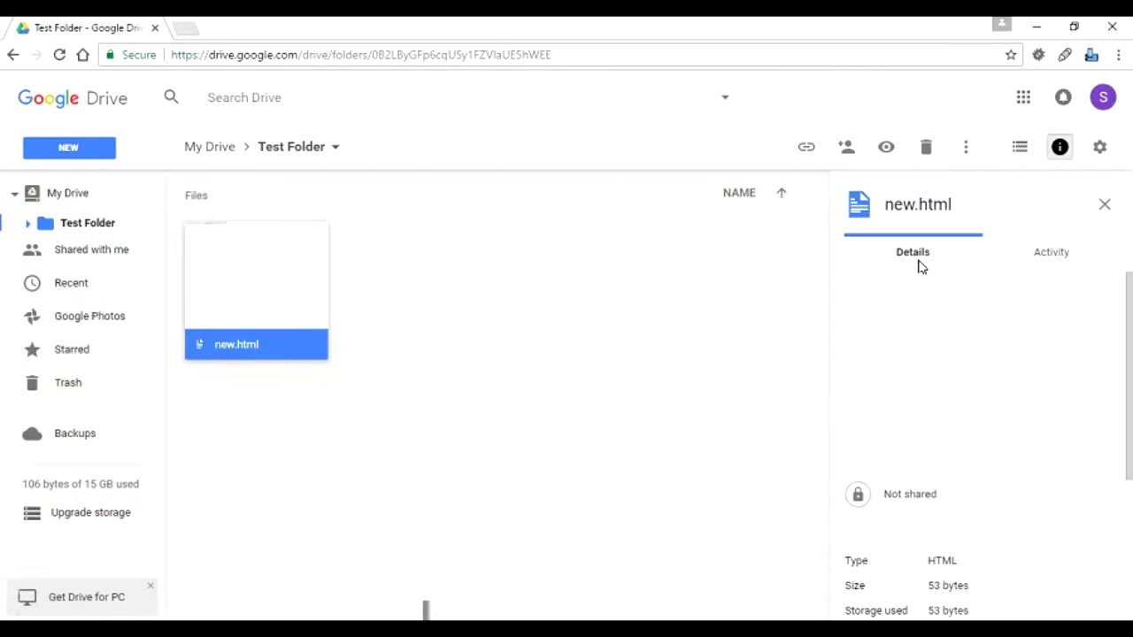
pyautogui.click(1023, 258)
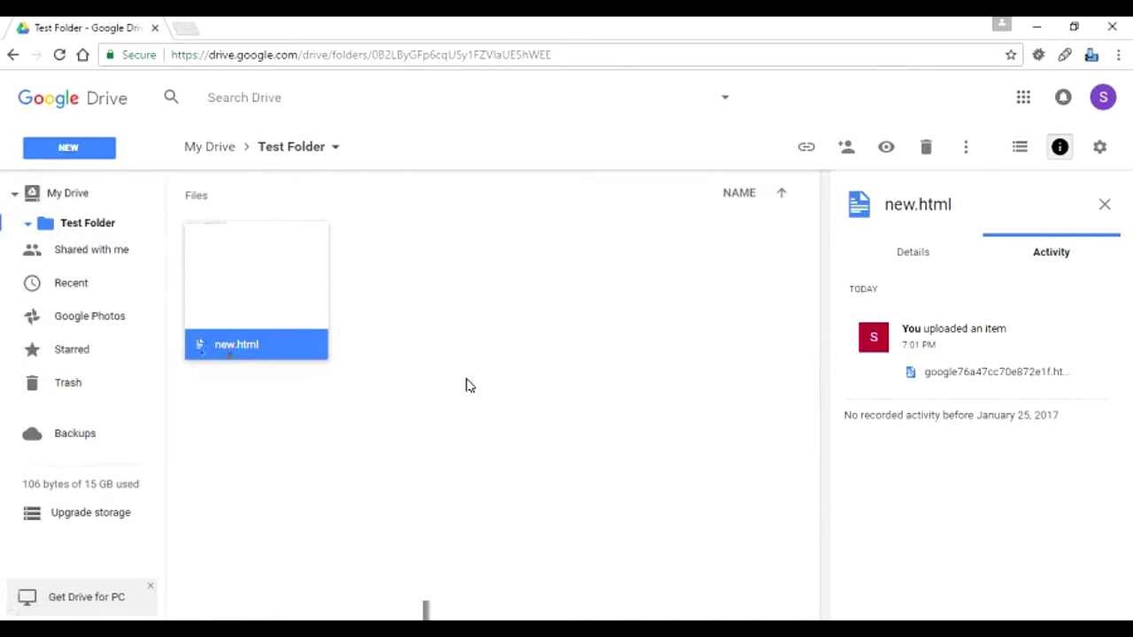
pyautogui.rightClick(228, 316)
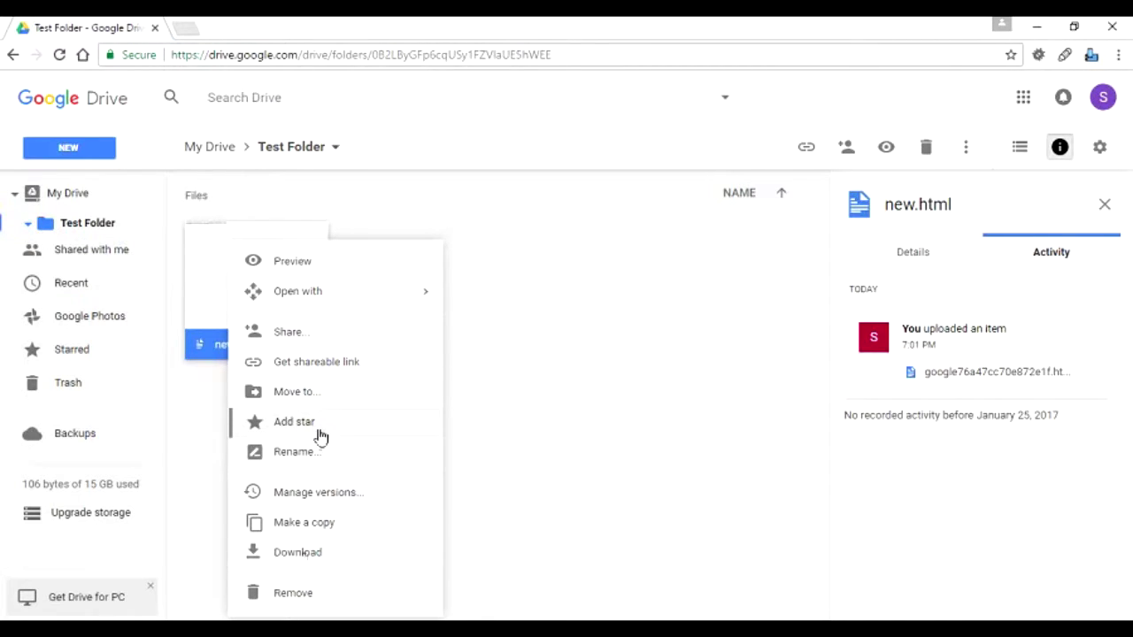
pyautogui.moveTo(359, 299)
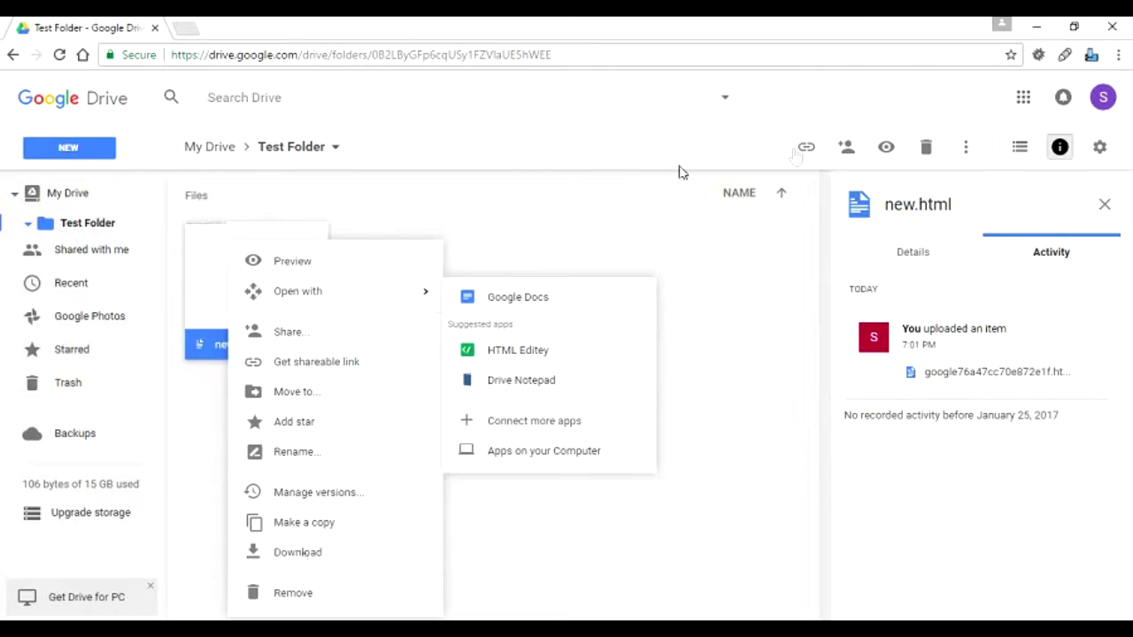
pyautogui.click(964, 152)
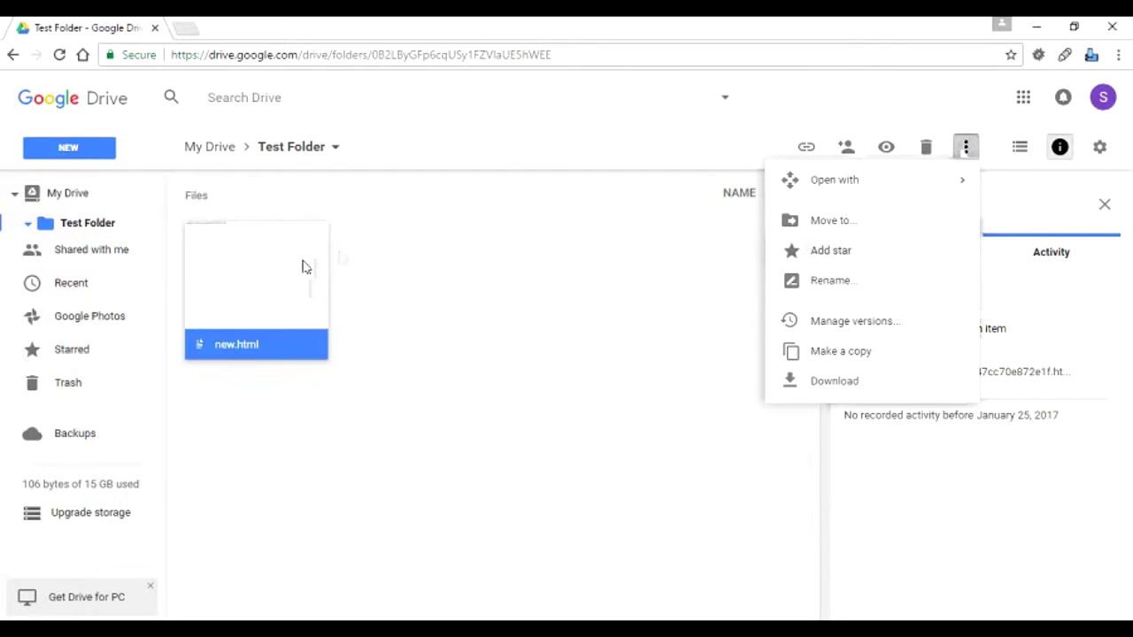
# Turn on link sharing for new.html so that anyone with the link can view it.
pyautogui.rightClick(251, 277)
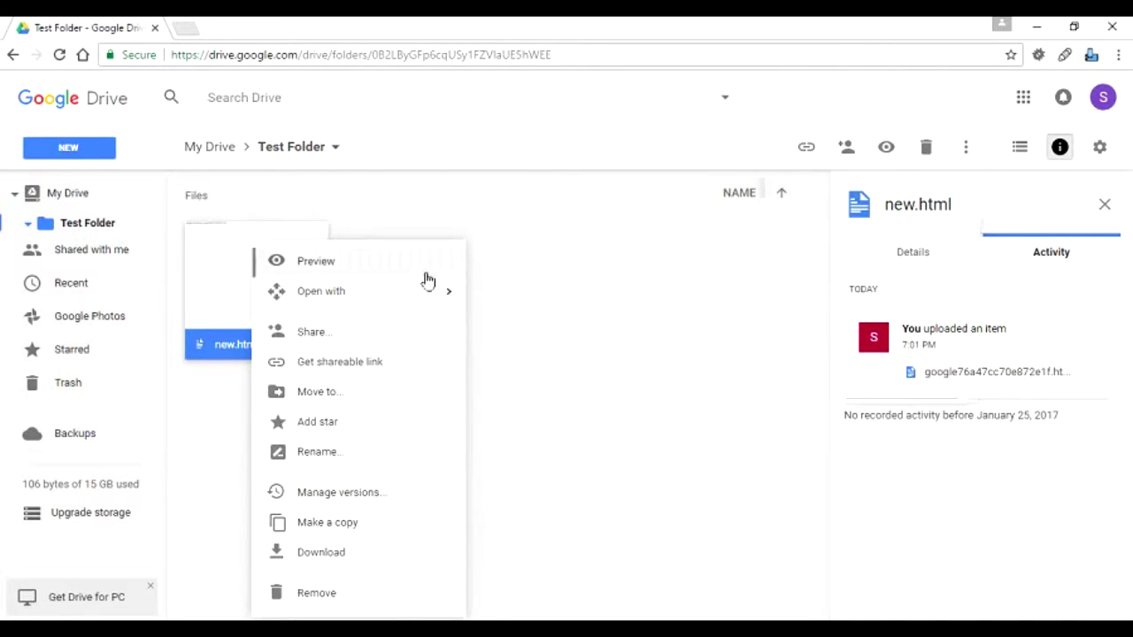
pyautogui.click(367, 334)
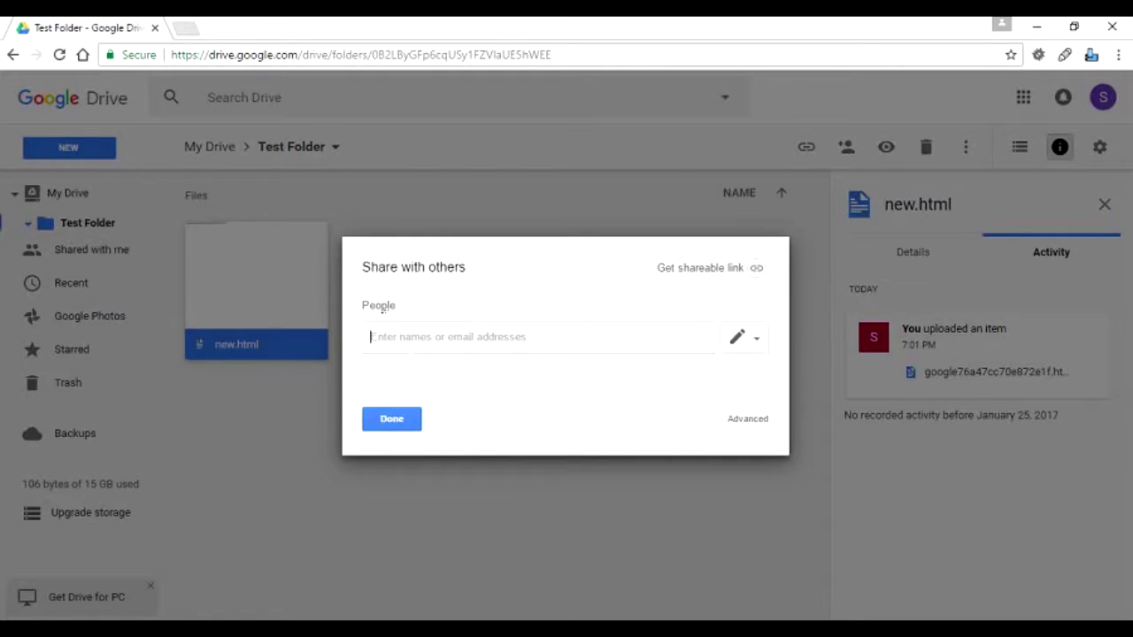
pyautogui.click(721, 268)
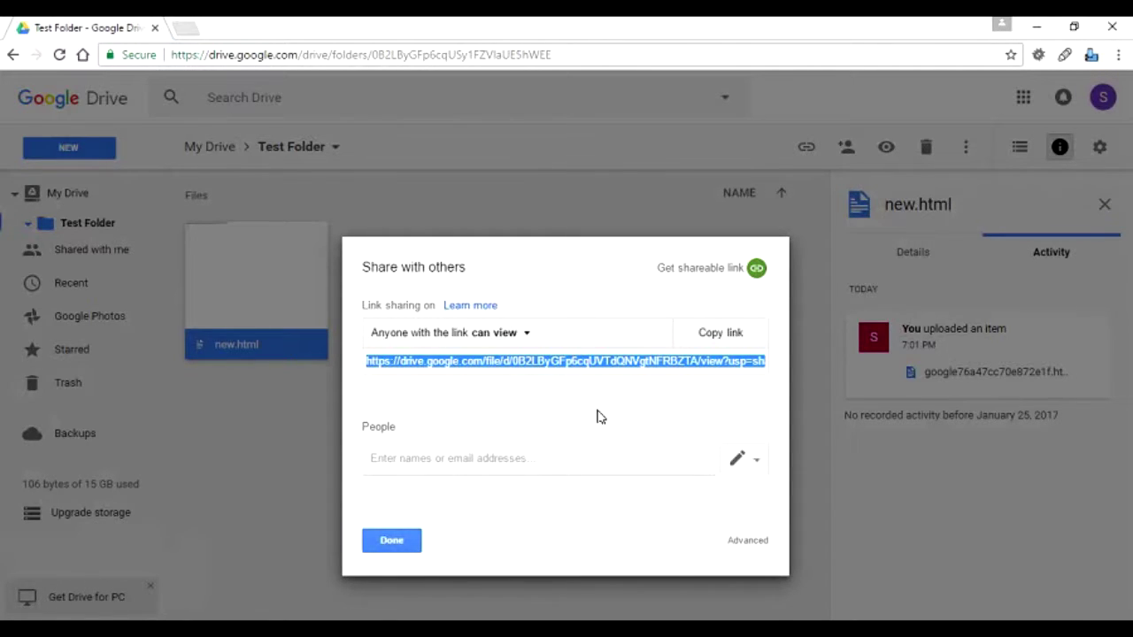
# Look at the edit, comment and view permissions offered for people invited to new.html, without inviting anyone.
pyautogui.click(558, 458)
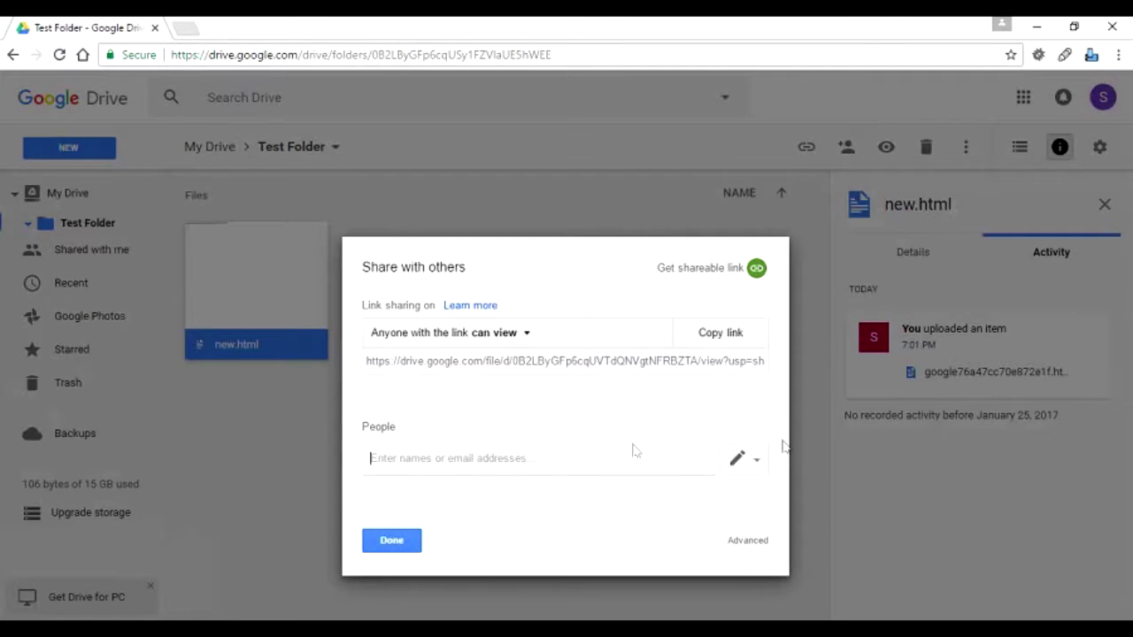
pyautogui.click(754, 469)
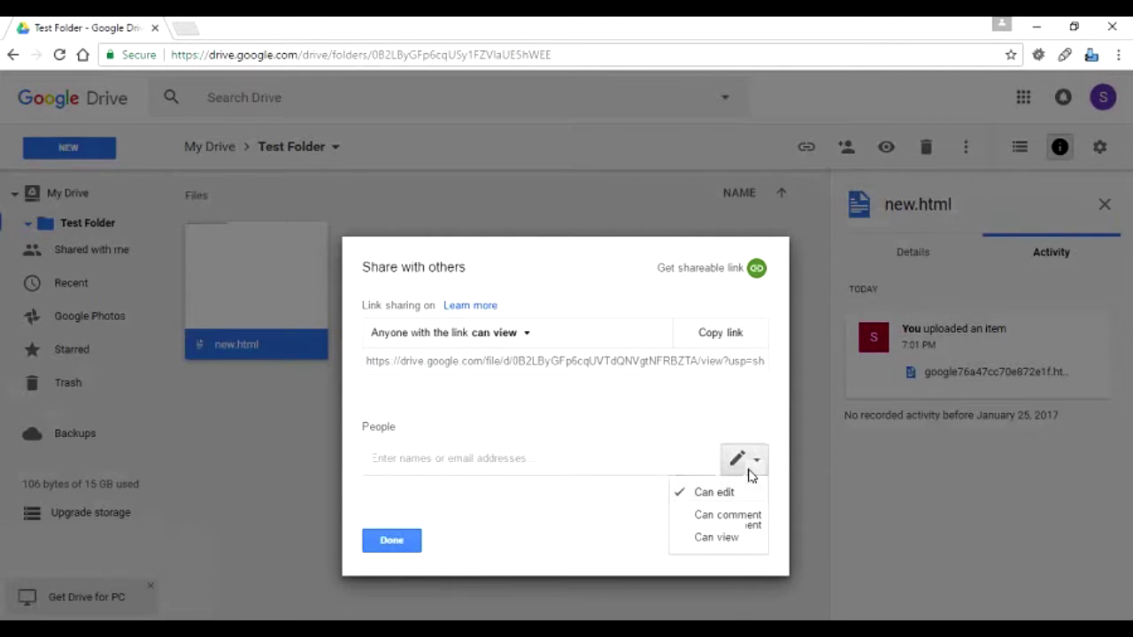
pyautogui.click(465, 459)
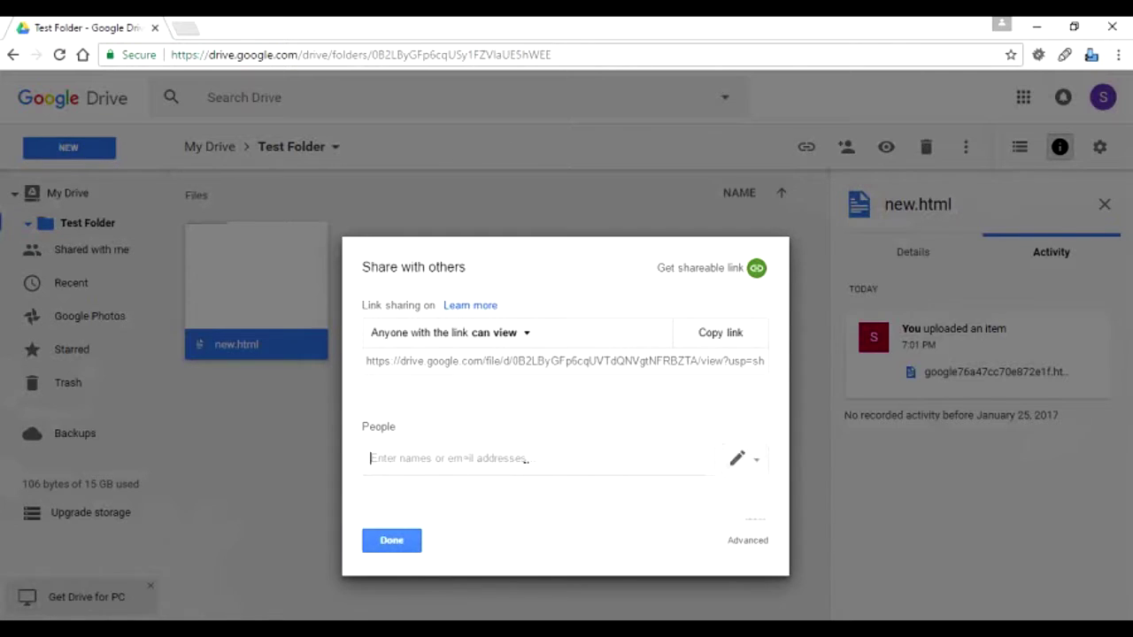
pyautogui.click(759, 459)
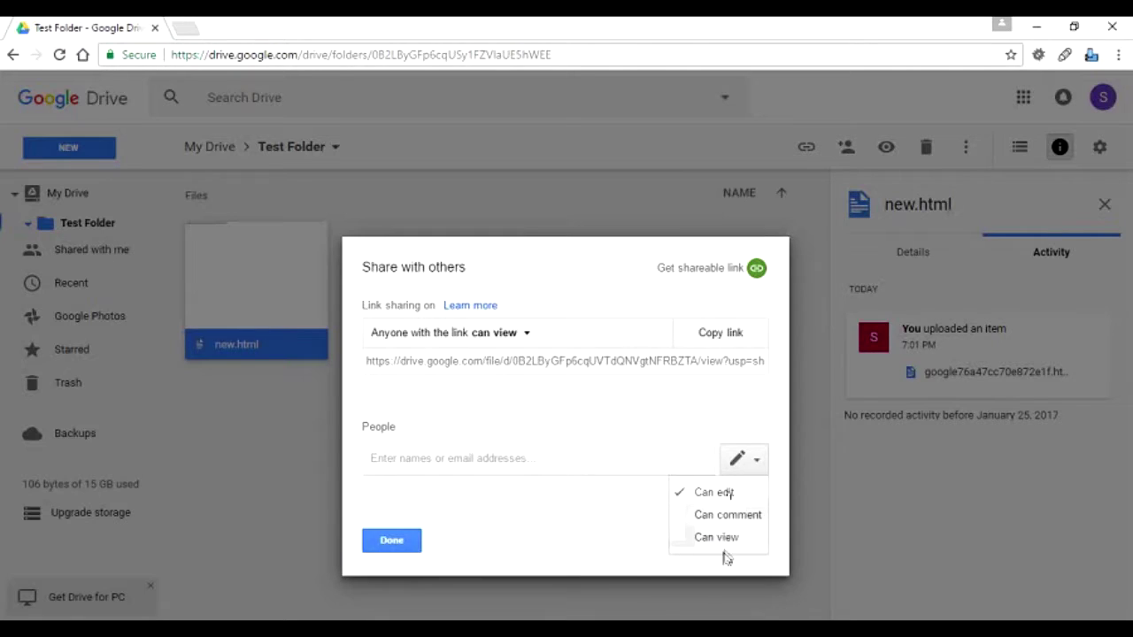
pyautogui.click(562, 548)
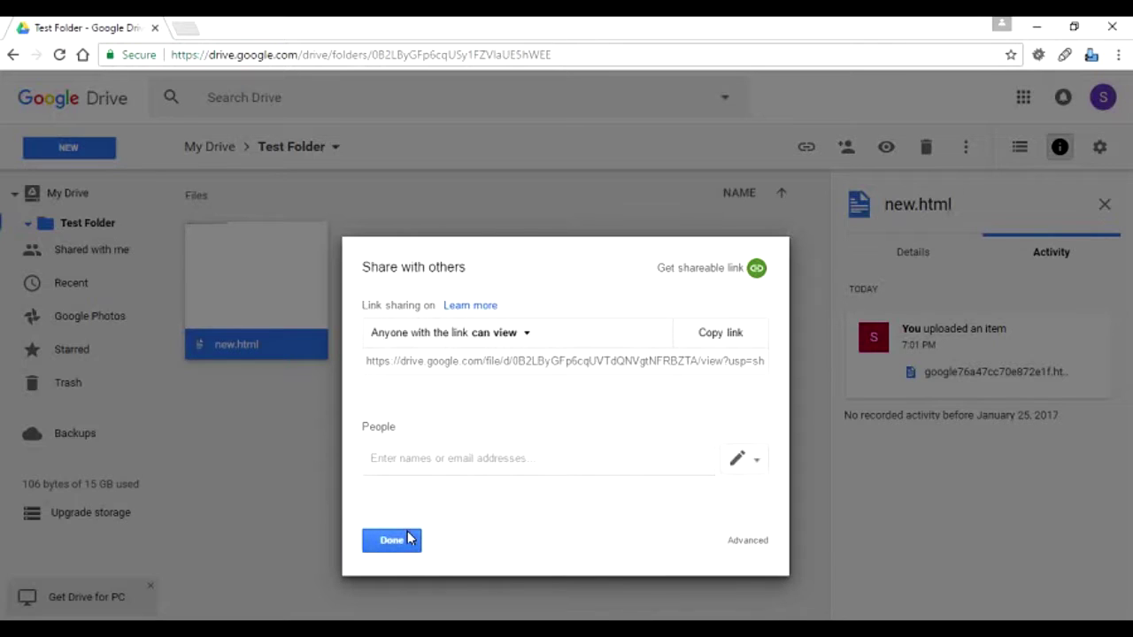
# Examine the public, anyone-with-the-link and specific-people options and their access levels in the advanced link sharing settings, and cancel without saving.
pyautogui.click(755, 544)
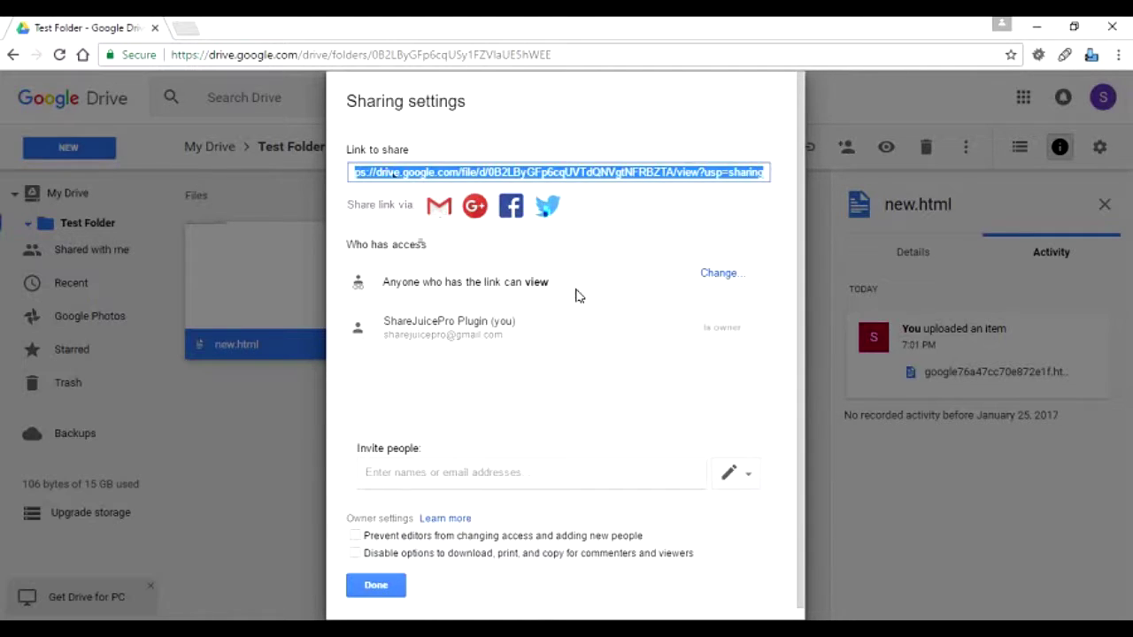
pyautogui.click(717, 276)
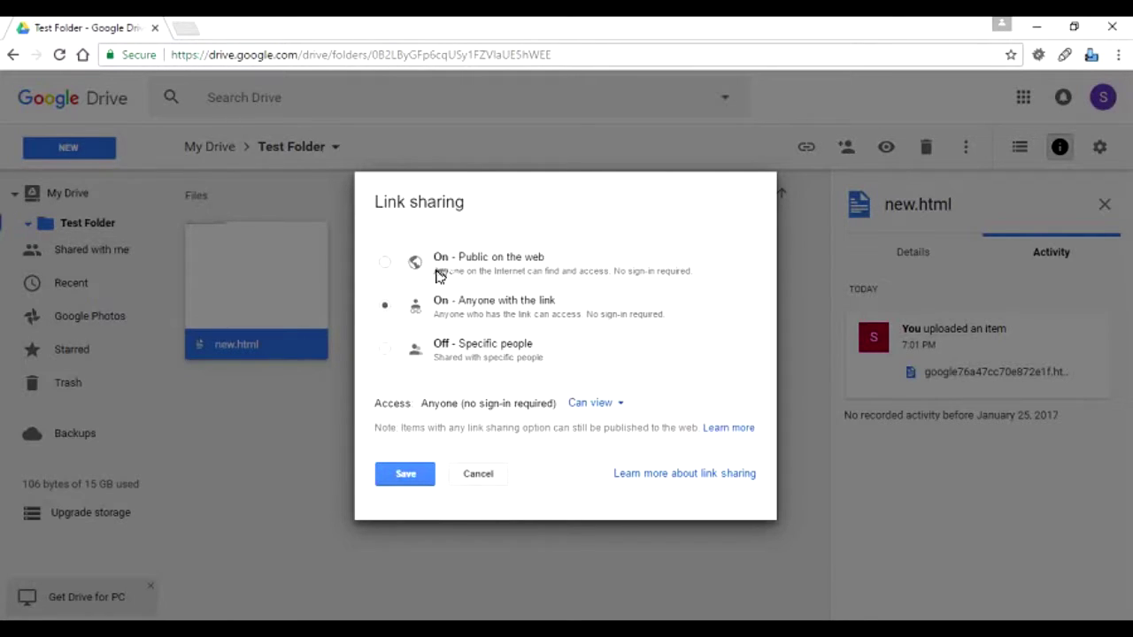
pyautogui.click(390, 266)
pyautogui.click(593, 406)
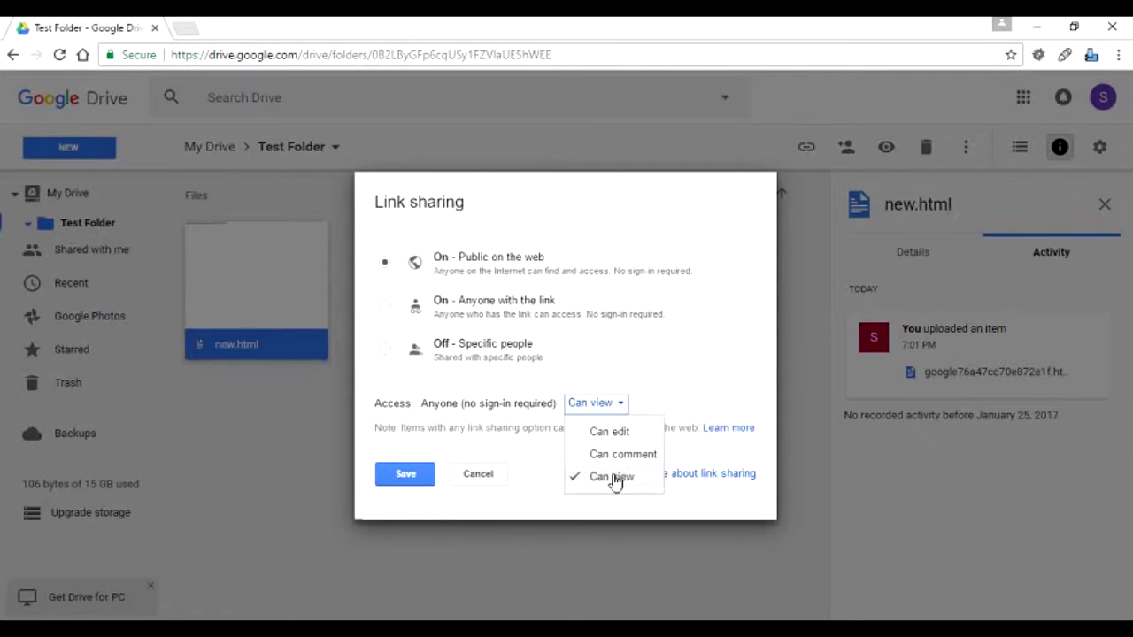
pyautogui.click(387, 307)
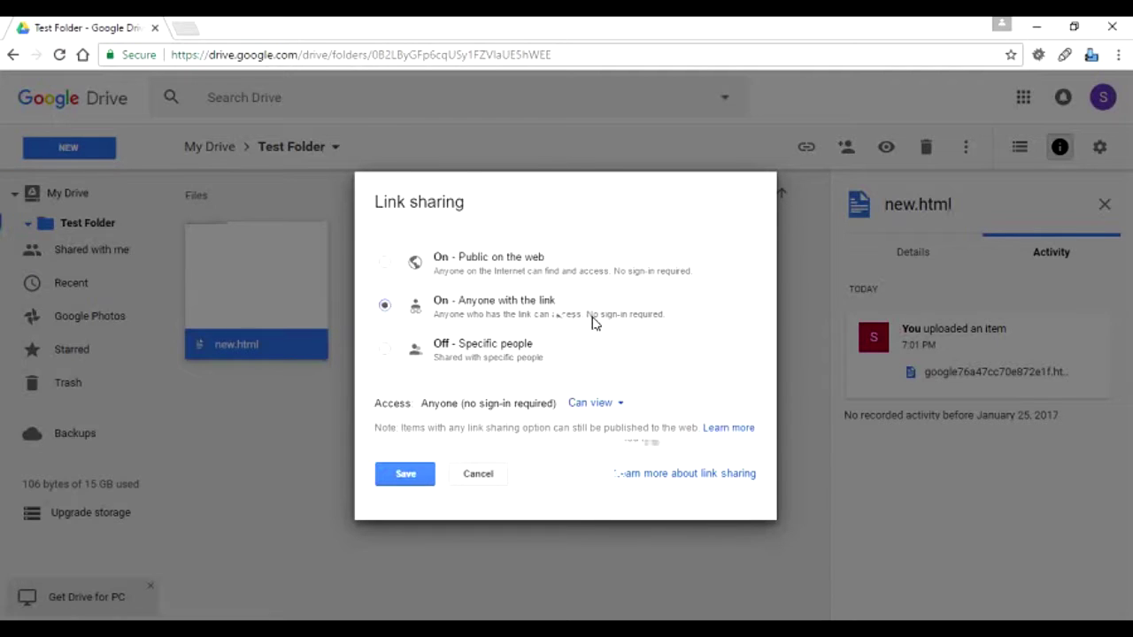
pyautogui.click(609, 403)
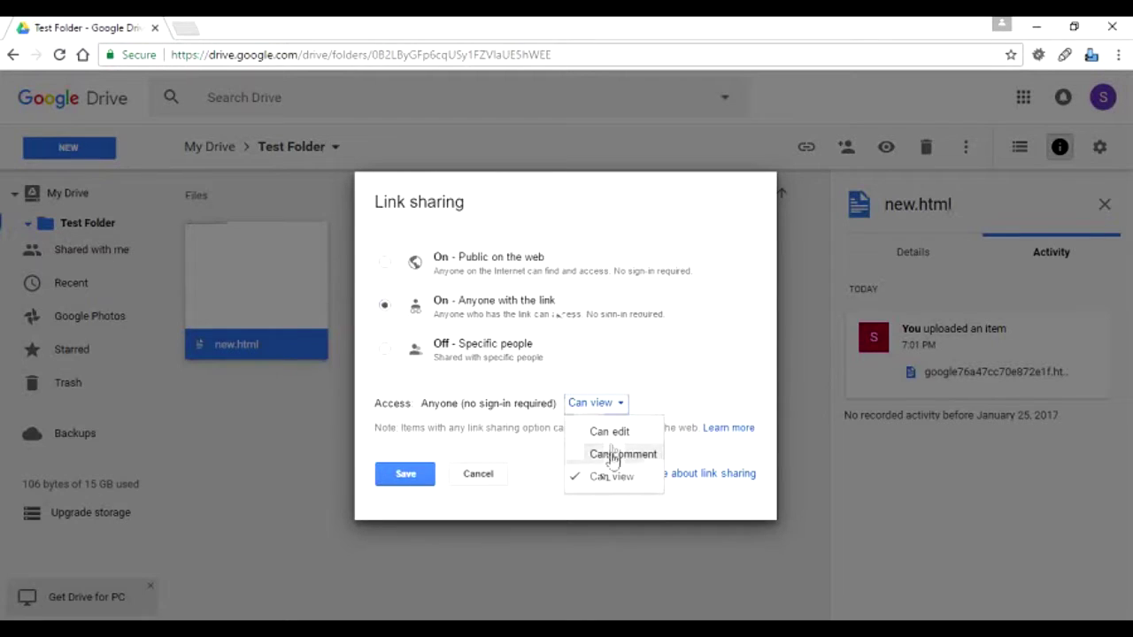
pyautogui.click(448, 399)
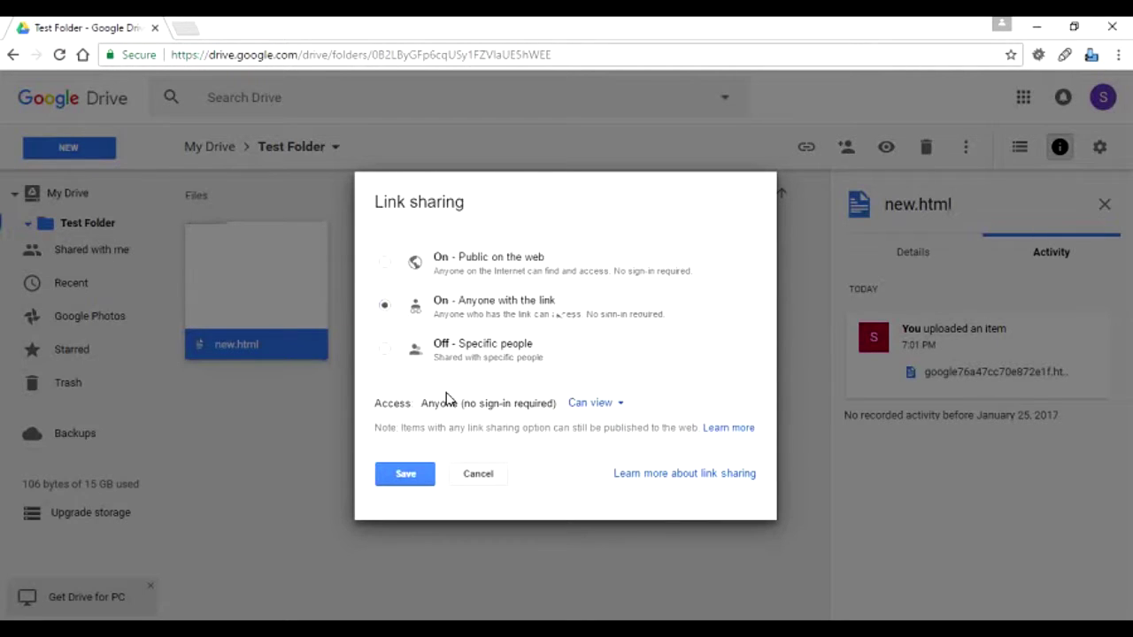
pyautogui.click(385, 353)
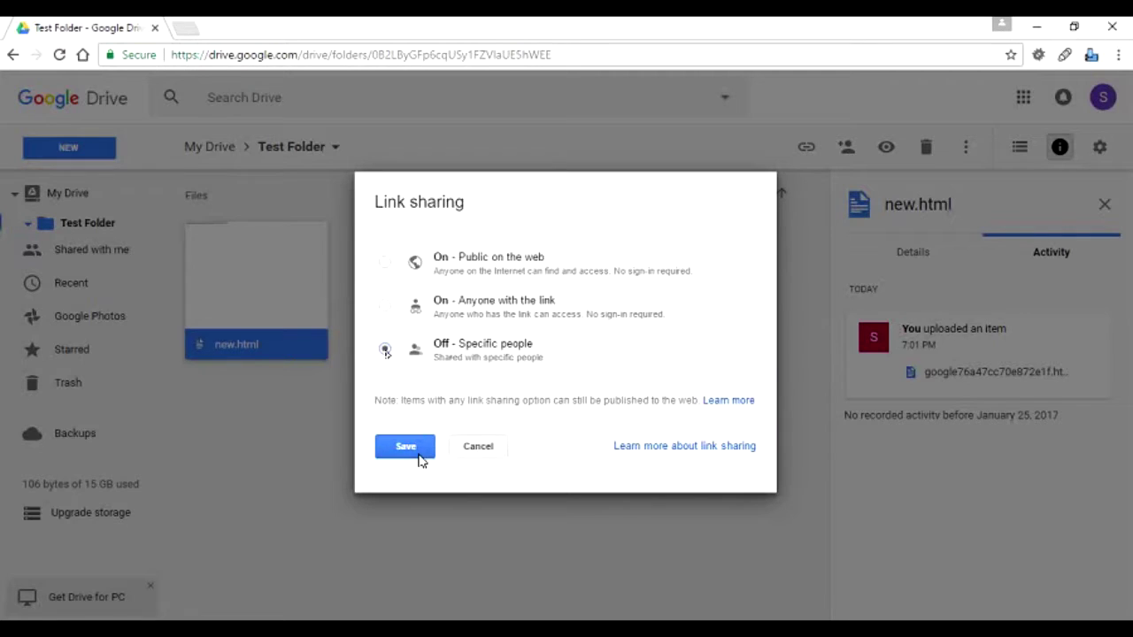
pyautogui.click(477, 446)
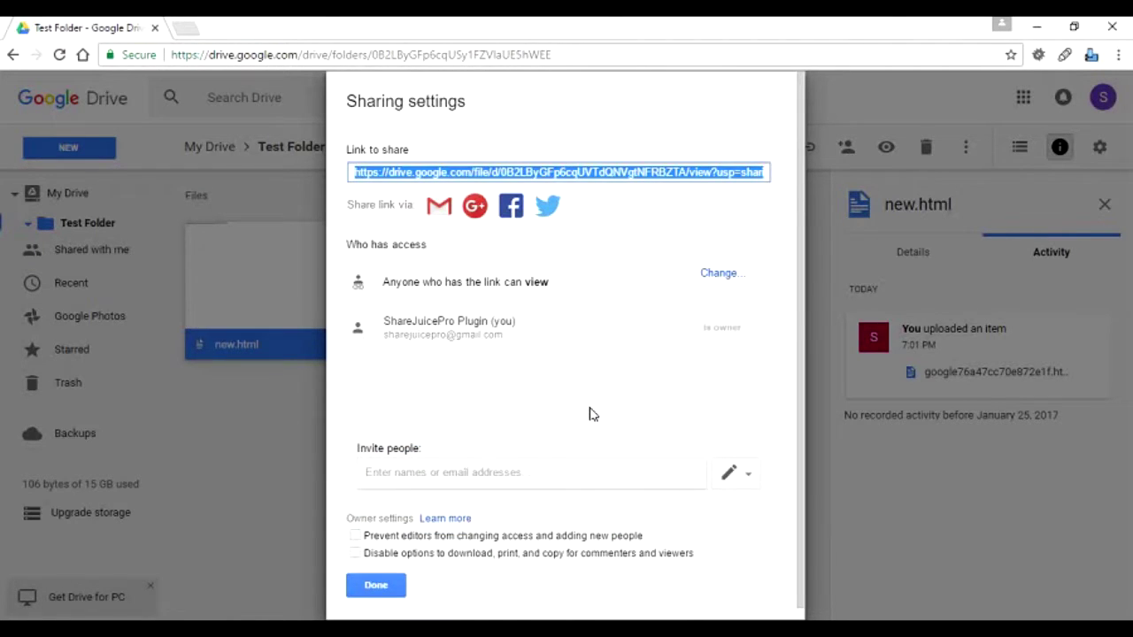
# Look at the invitation's notification and personal message options and the owner settings, cancel the invitation and close the sharing settings.
pyautogui.click(532, 473)
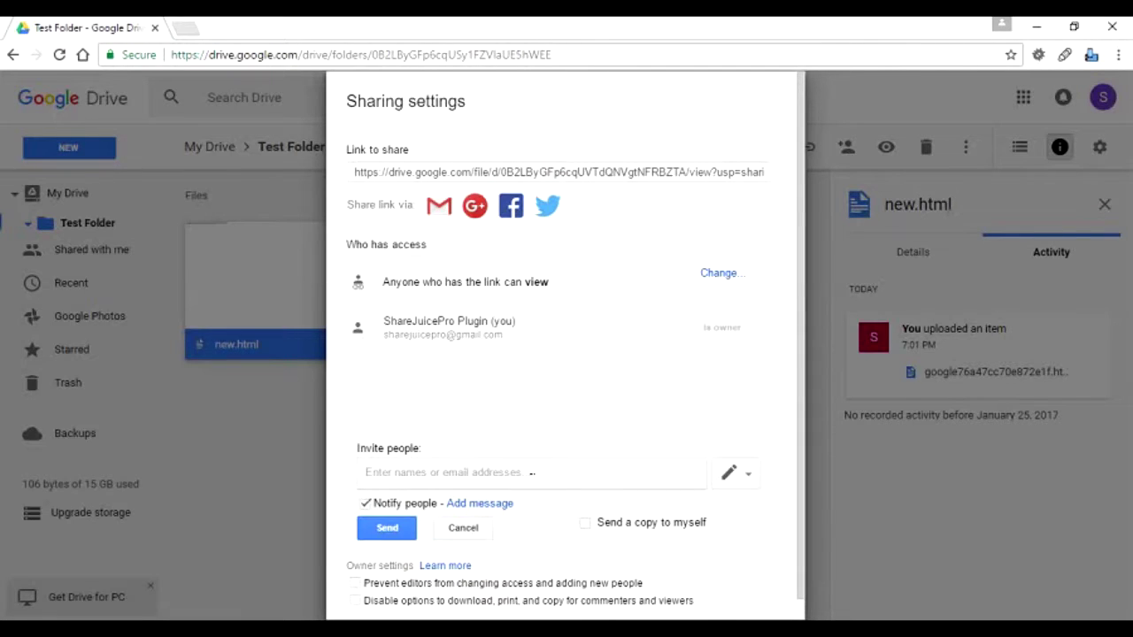
pyautogui.click(483, 504)
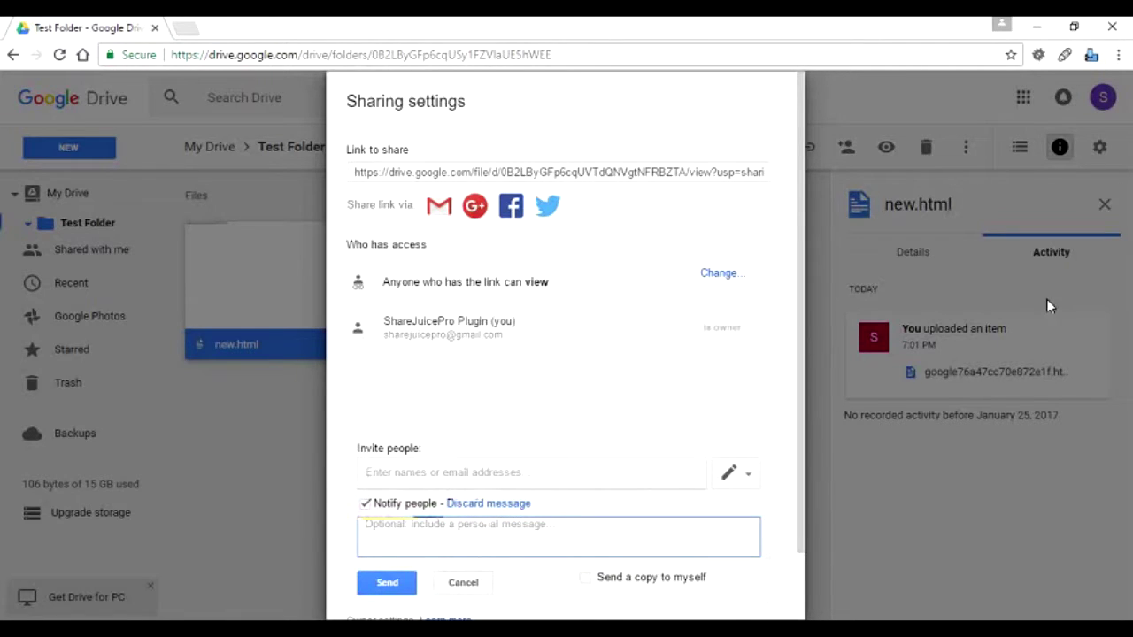
pyautogui.click(801, 432)
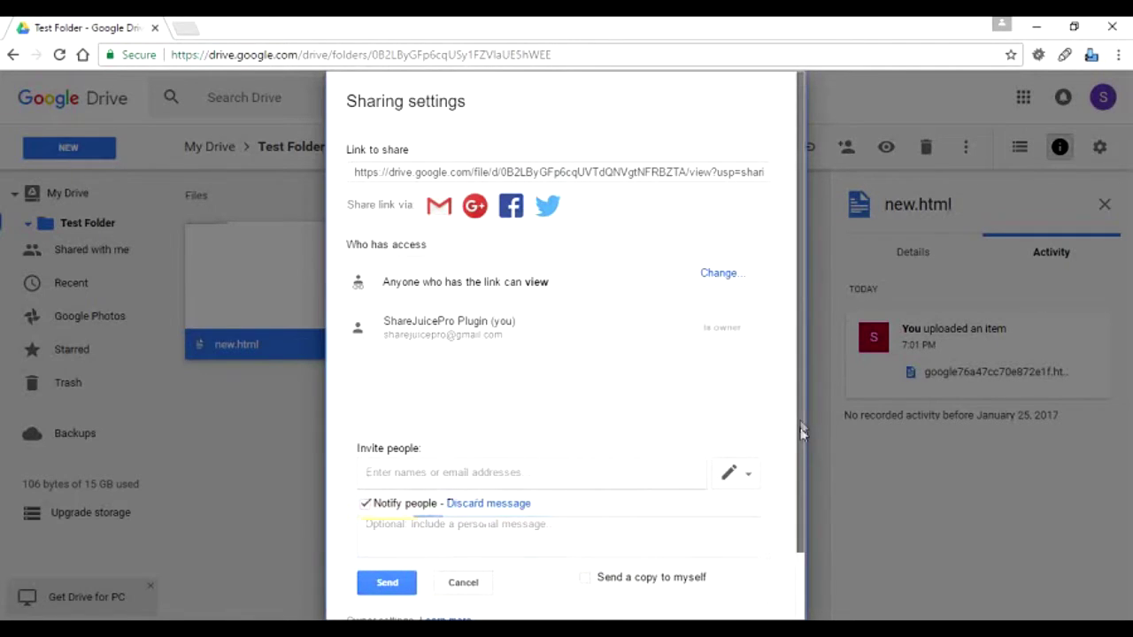
pyautogui.scroll(-2, 801, 432)
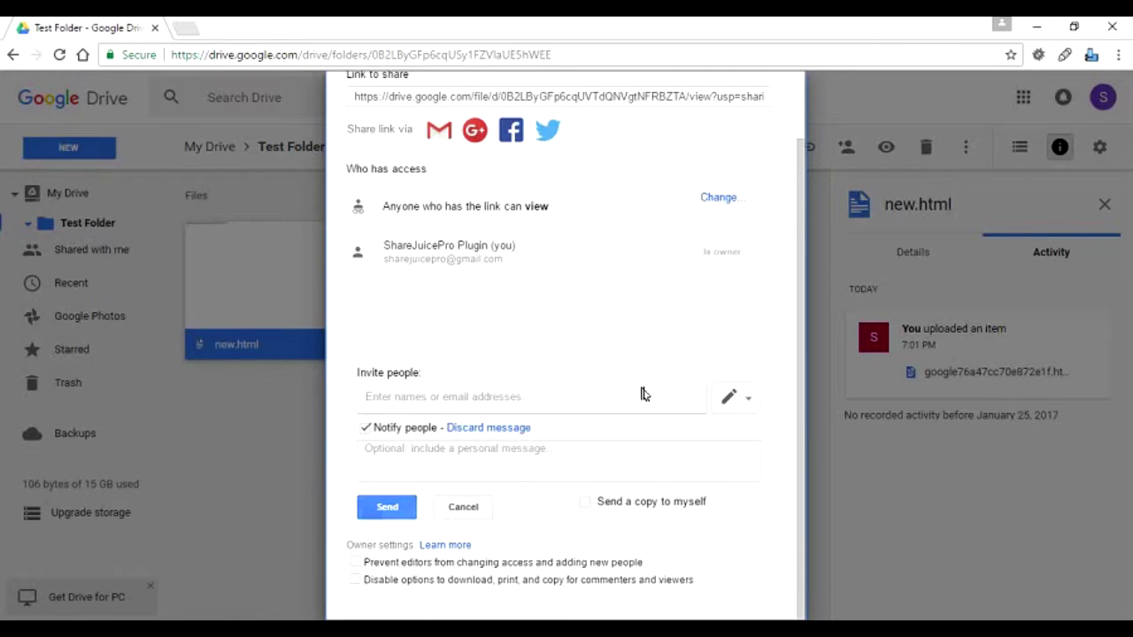
pyautogui.click(480, 517)
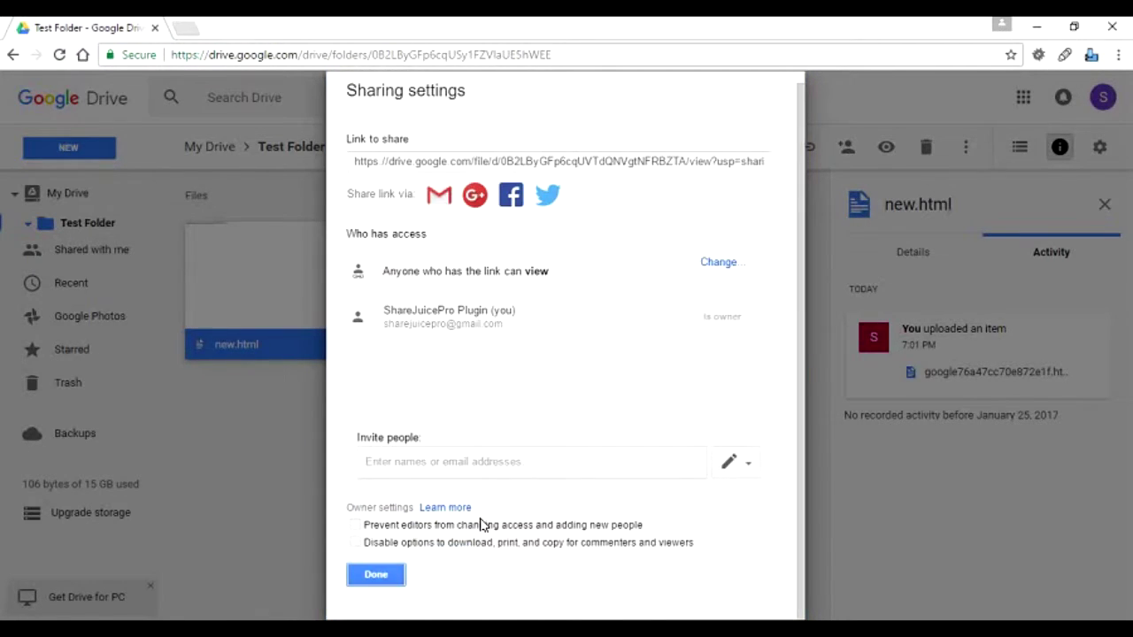
pyautogui.click(376, 576)
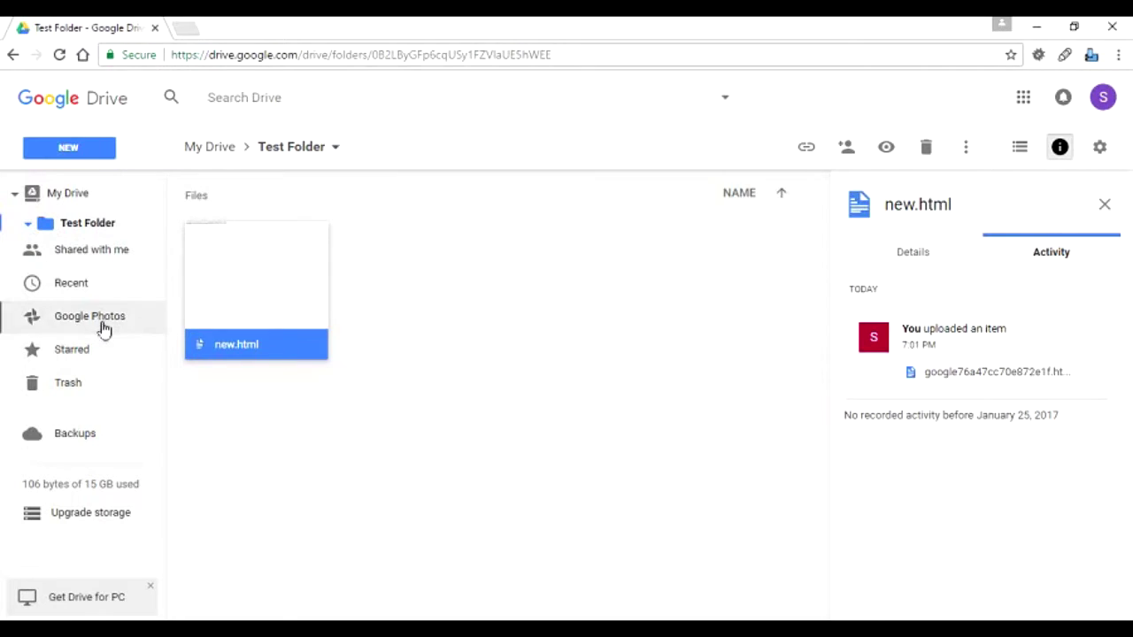
# View the Backups section, and return to Test Folder to show its files as a list.
pyautogui.click(75, 442)
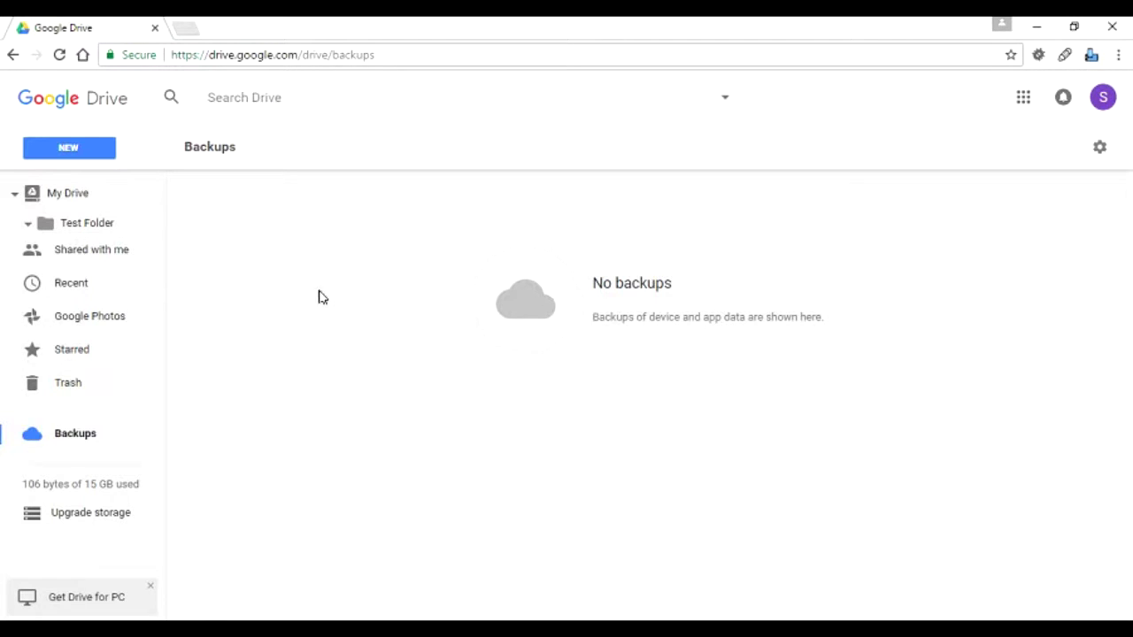
pyautogui.click(94, 225)
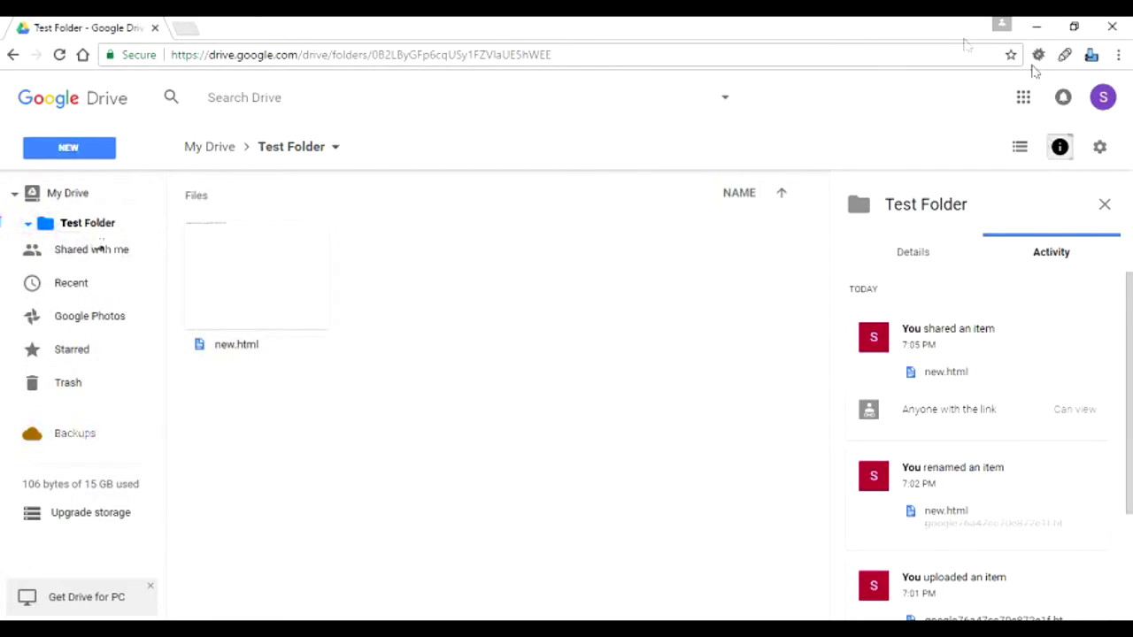
pyautogui.click(1019, 148)
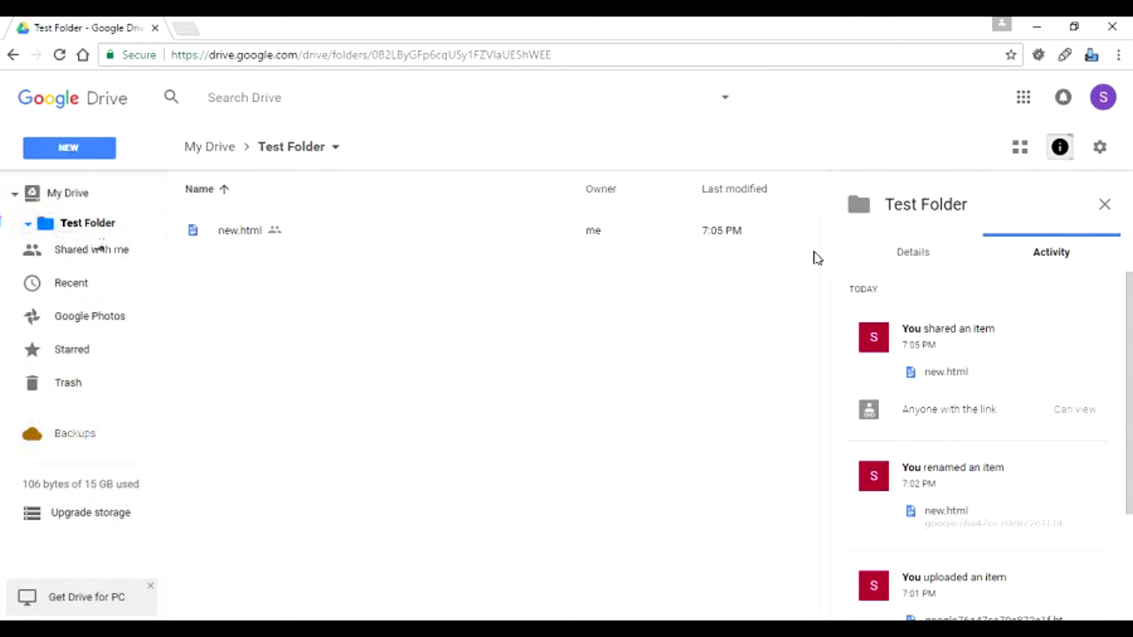
# Close Test Folder's activity details, select new.html and show the folder's files as a grid.
pyautogui.click(1104, 208)
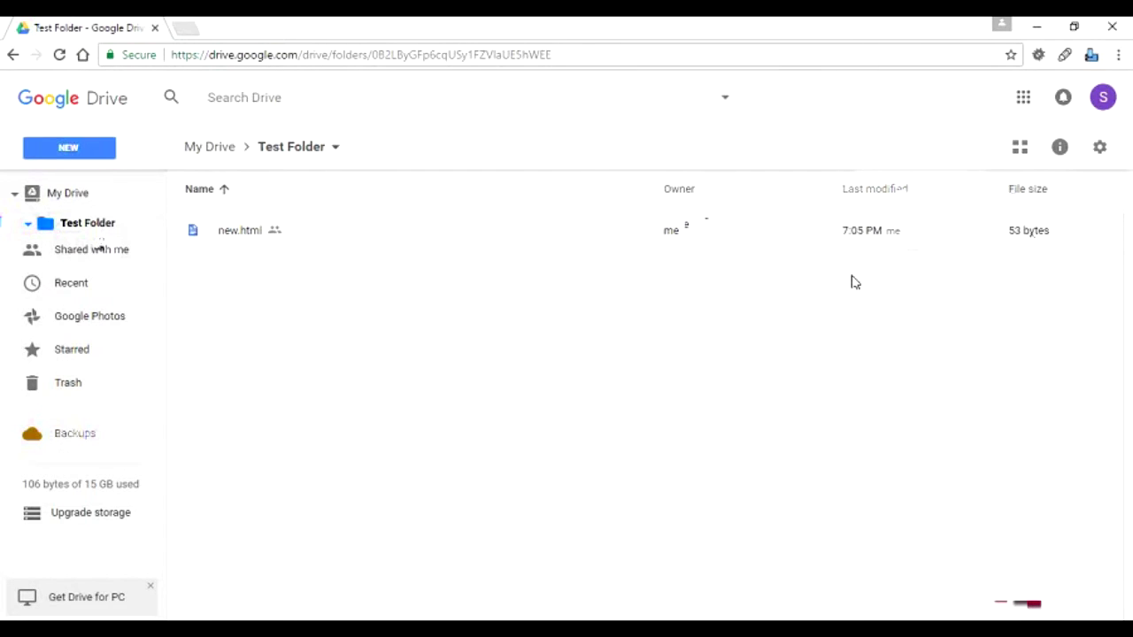
pyautogui.click(274, 237)
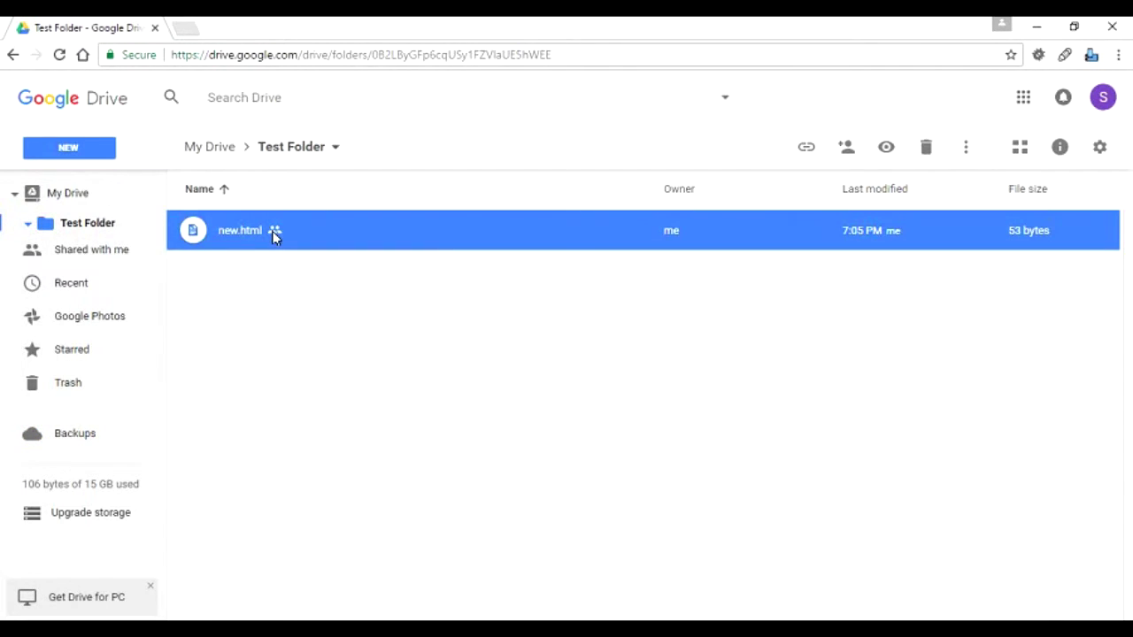
pyautogui.click(196, 234)
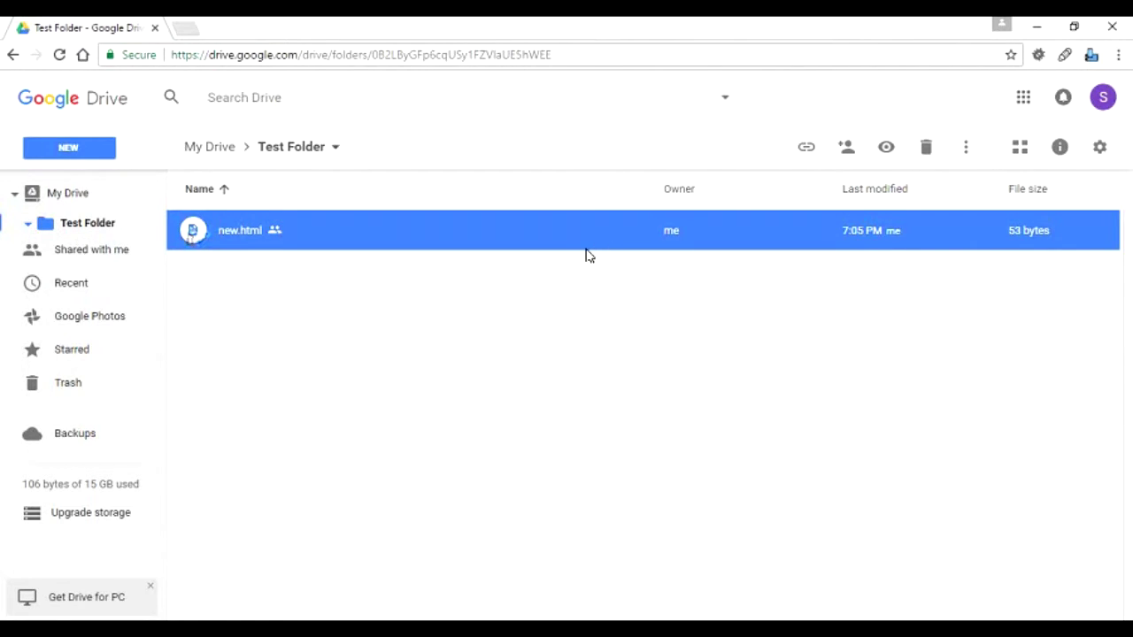
pyautogui.click(1022, 150)
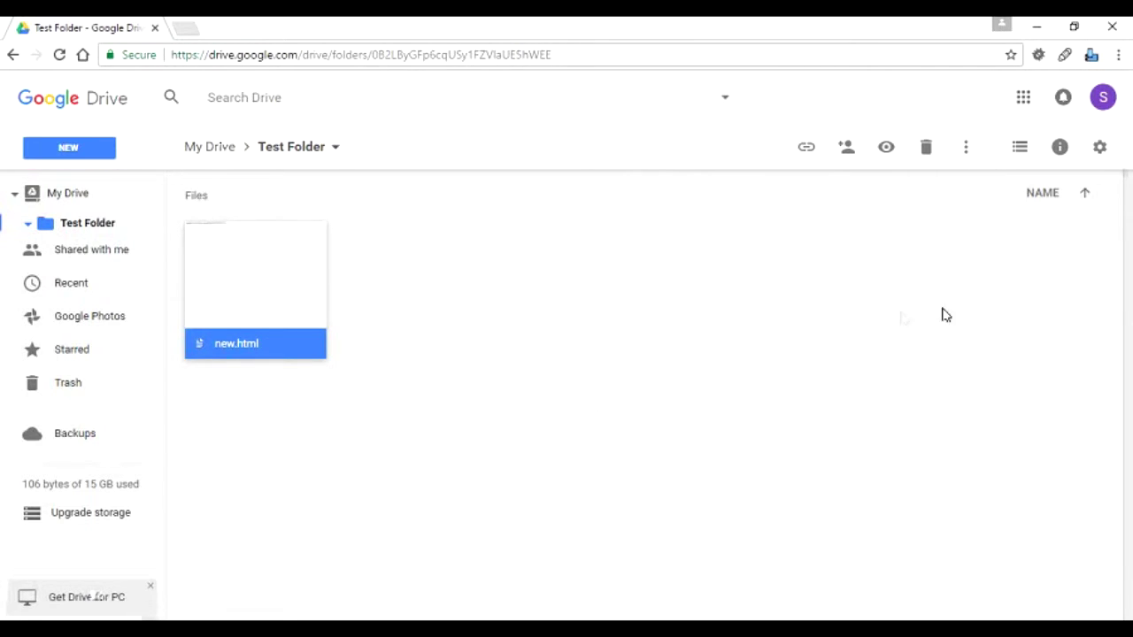
# Examine Drive's general settings, including the display density options, and its notification settings without changing anything.
pyautogui.click(1099, 149)
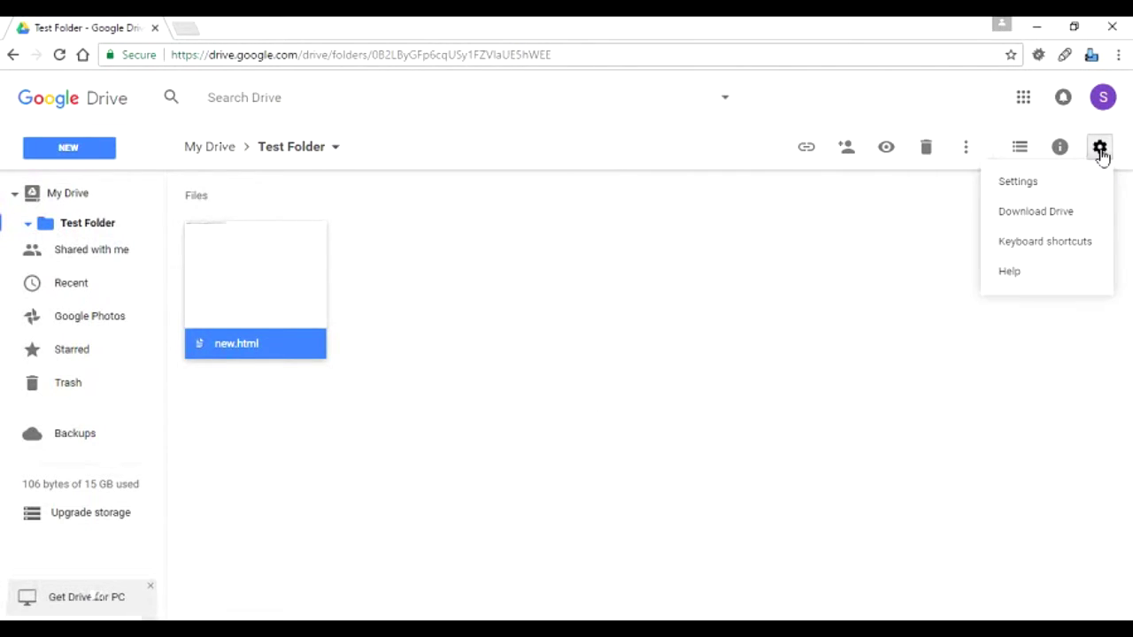
pyautogui.click(813, 345)
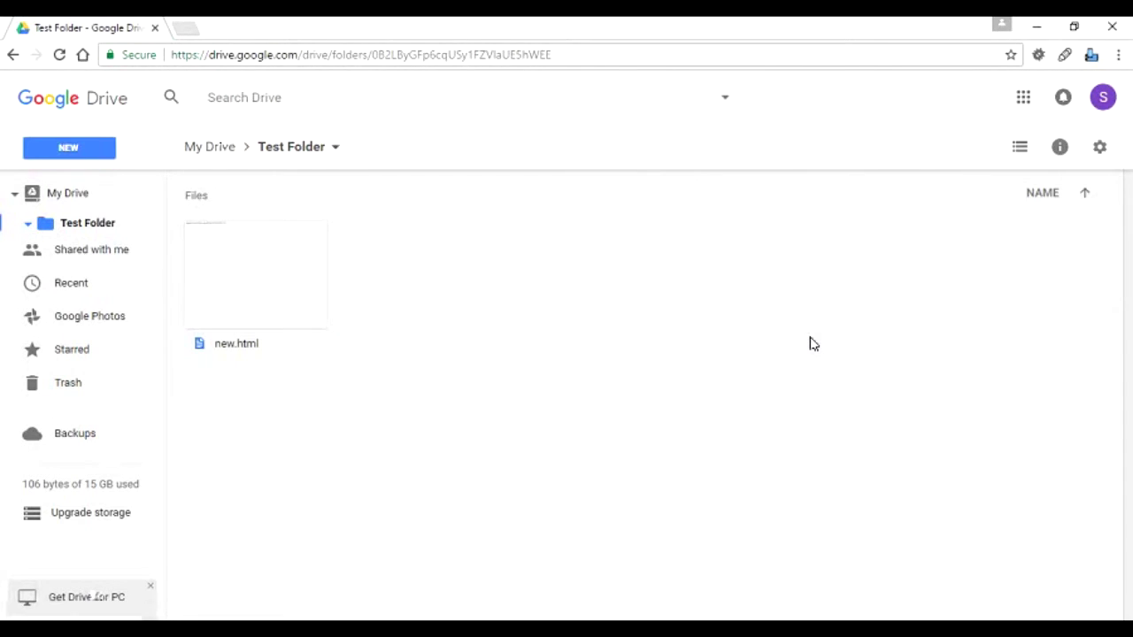
pyautogui.click(1095, 152)
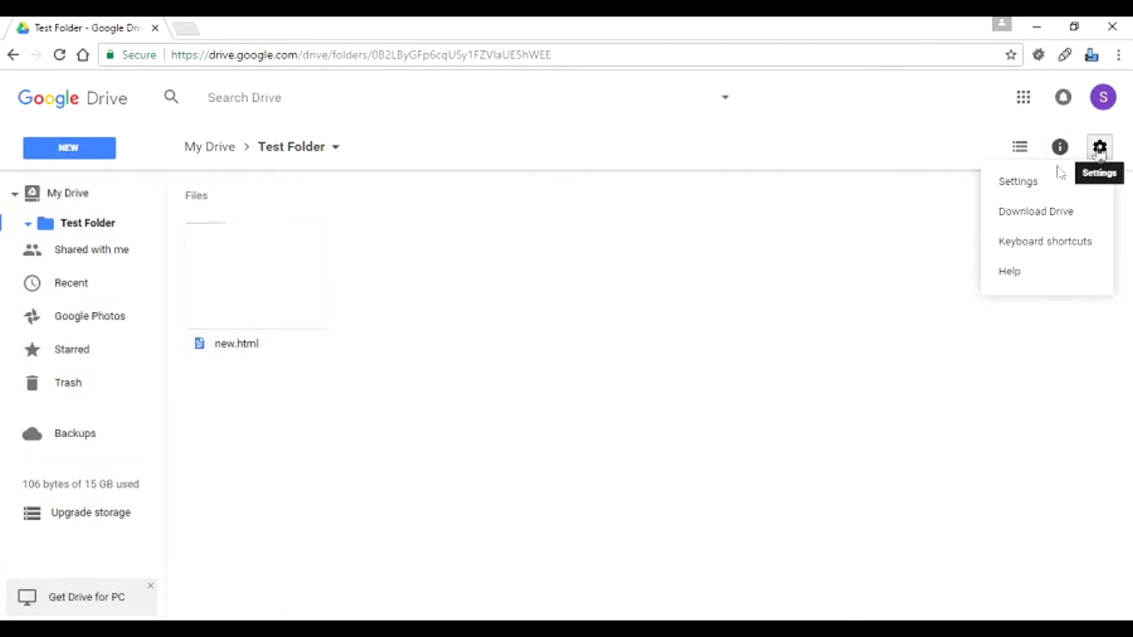
pyautogui.click(1018, 182)
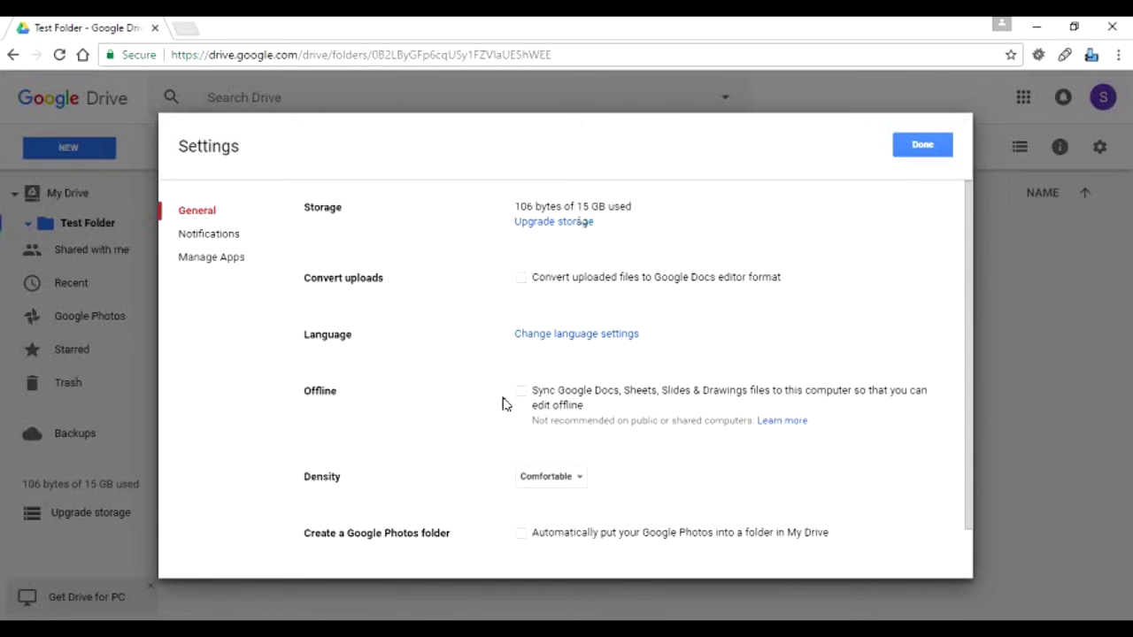
pyautogui.click(561, 480)
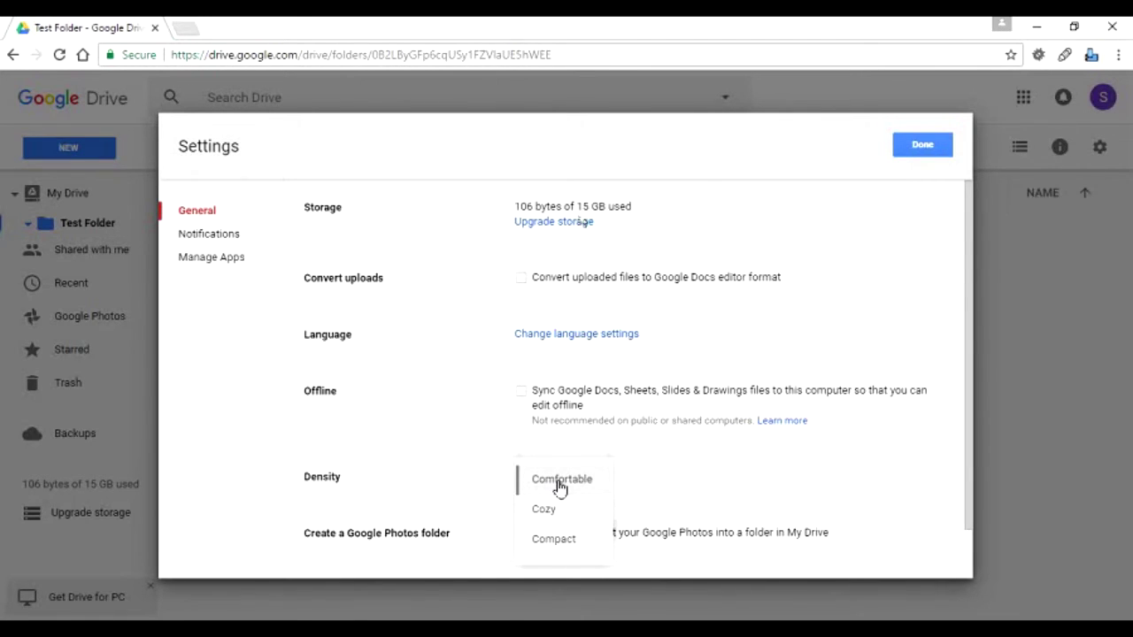
pyautogui.click(664, 513)
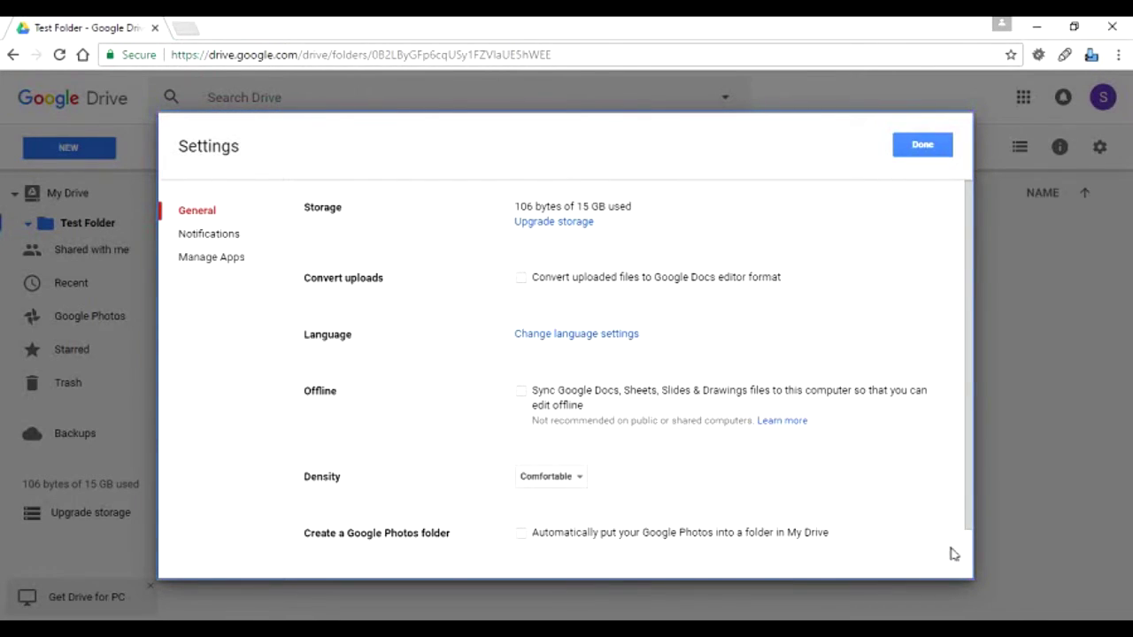
pyautogui.scroll(-2, 971, 547)
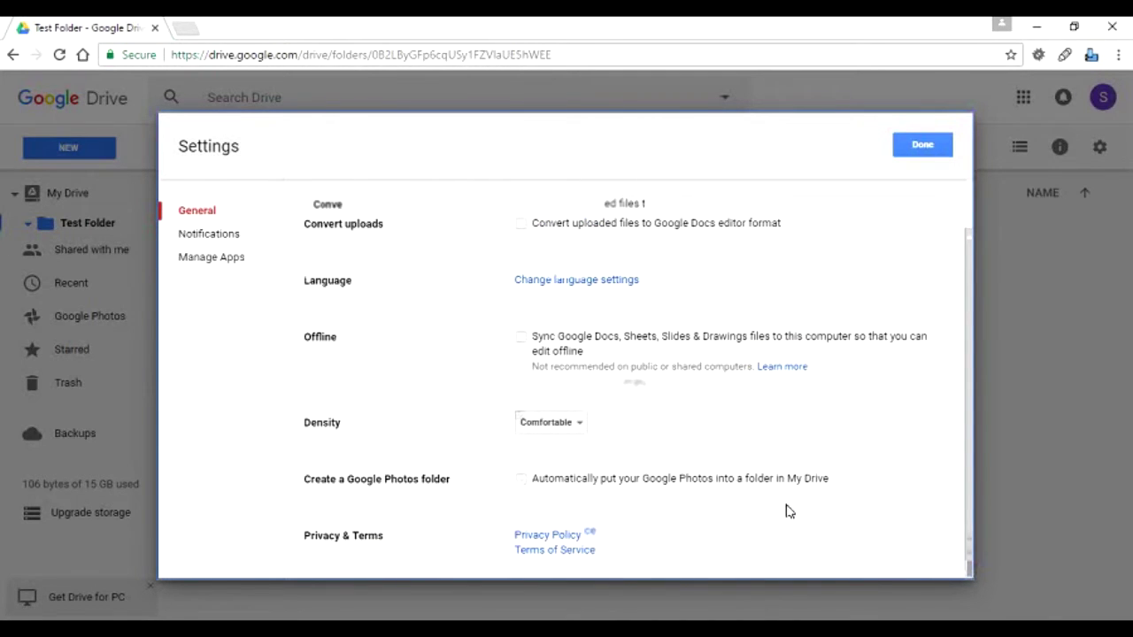
pyautogui.click(222, 235)
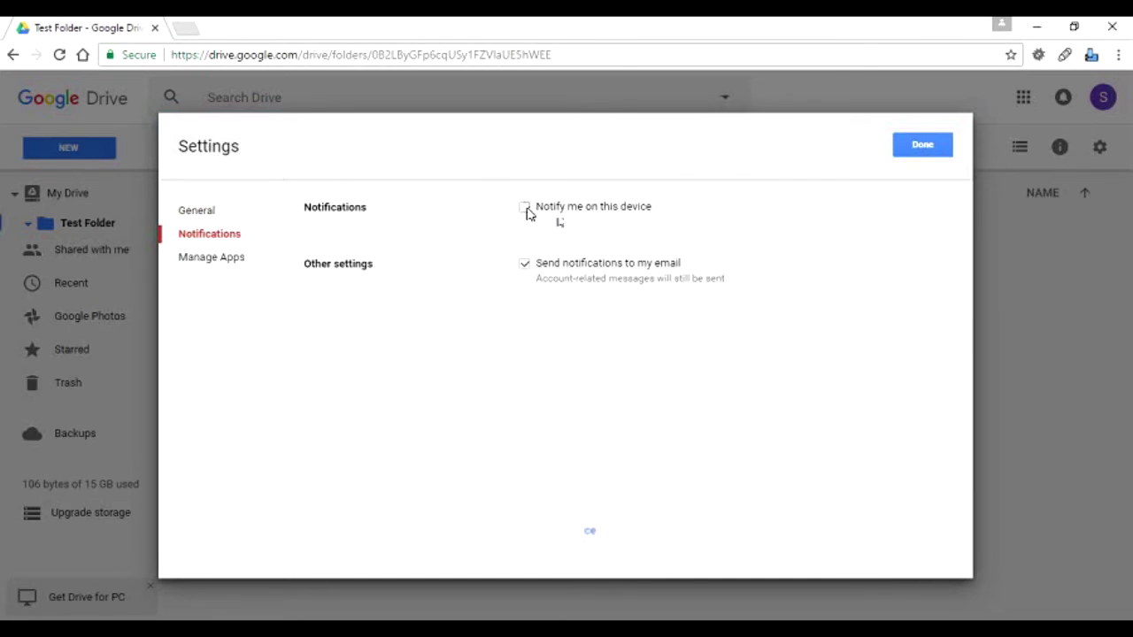
# Review the apps connected to Drive and the options for Google Docs and Google Forms, and close the settings.
pyautogui.click(235, 273)
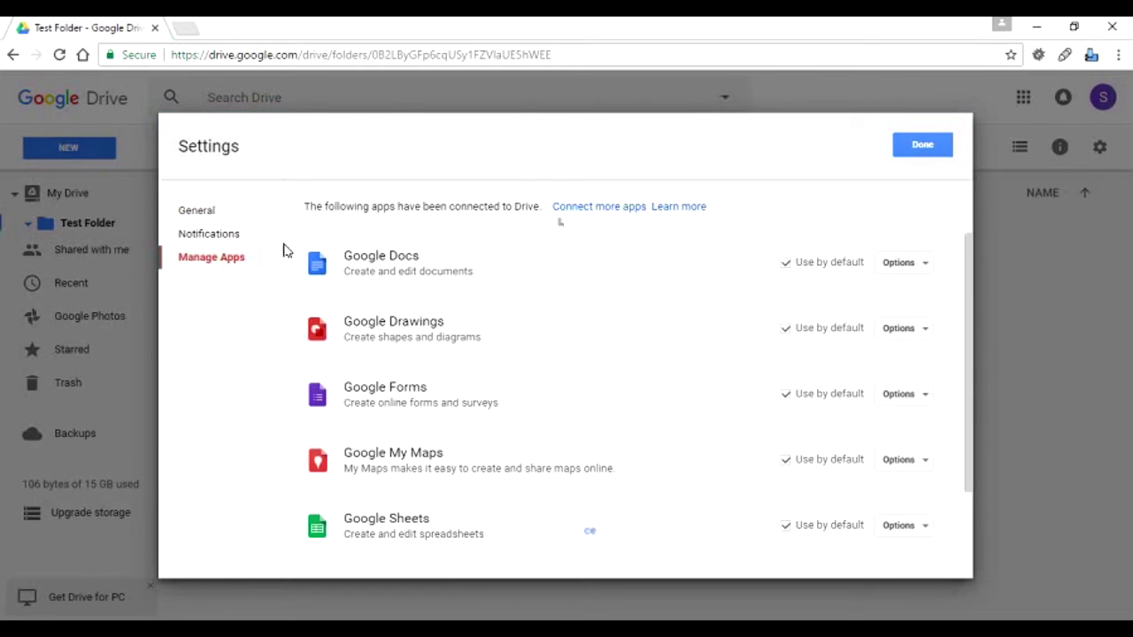
pyautogui.click(898, 262)
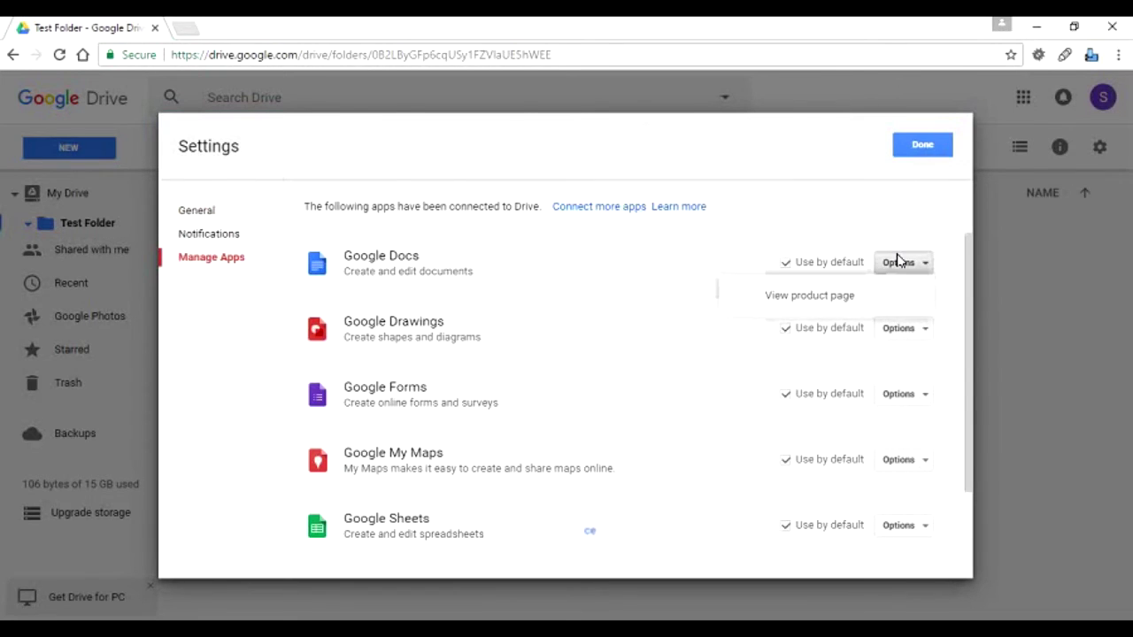
pyautogui.click(580, 262)
pyautogui.moveTo(968, 252)
pyautogui.mouseDown()
pyautogui.moveTo(968, 334)
pyautogui.moveTo(968, 250)
pyautogui.mouseUp()
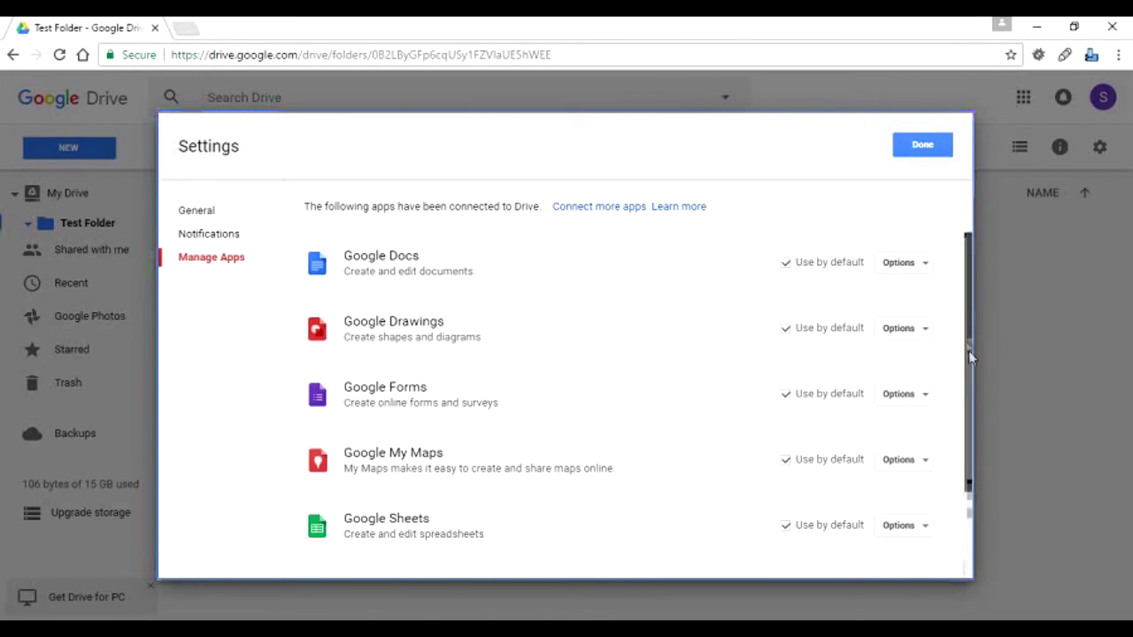
pyautogui.moveTo(969, 354); pyautogui.dragTo(969, 449)
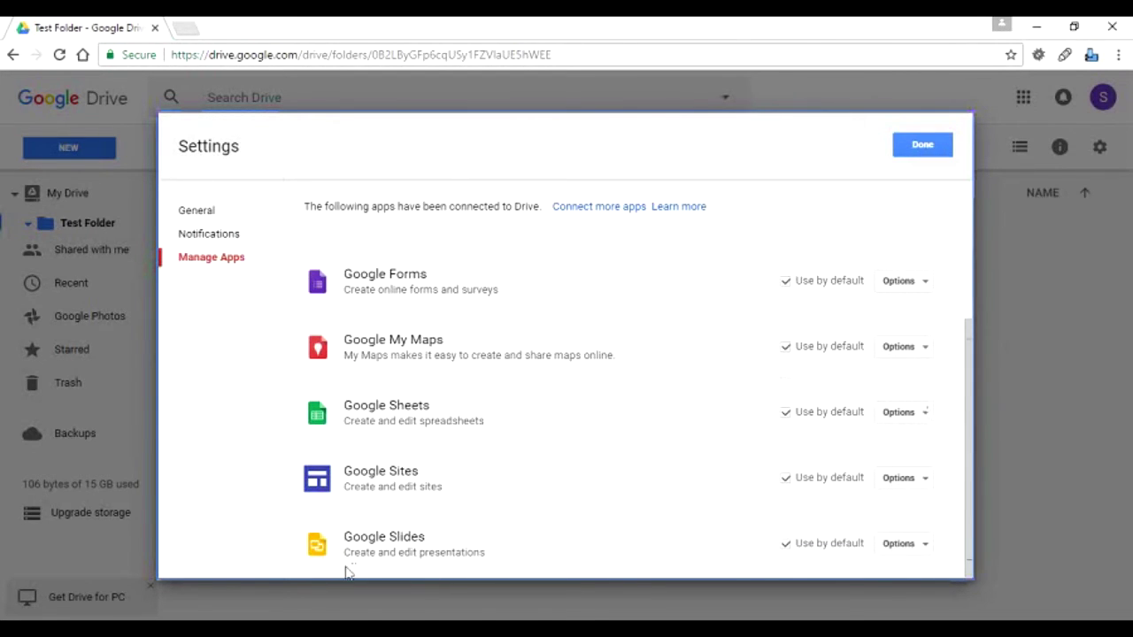
pyautogui.click(921, 281)
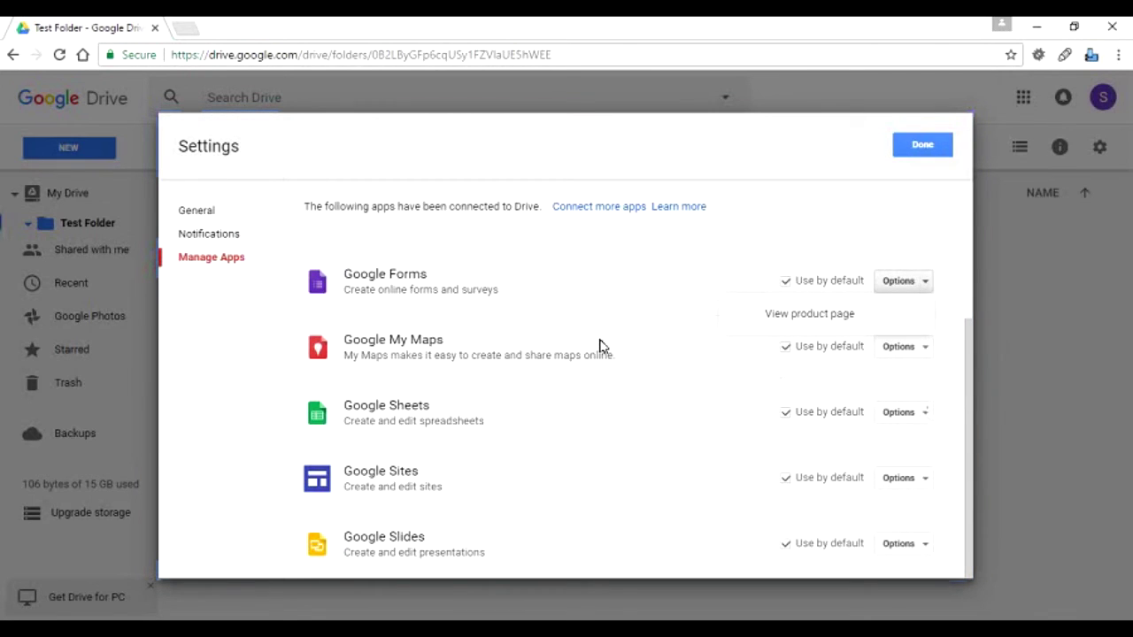
pyautogui.click(519, 311)
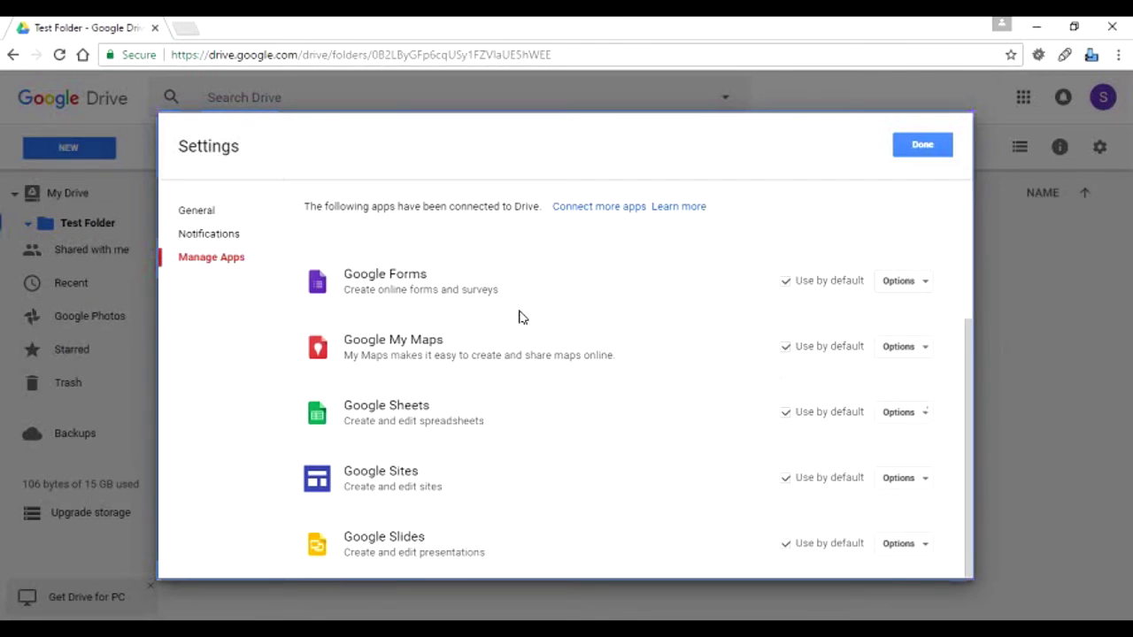
pyautogui.click(920, 146)
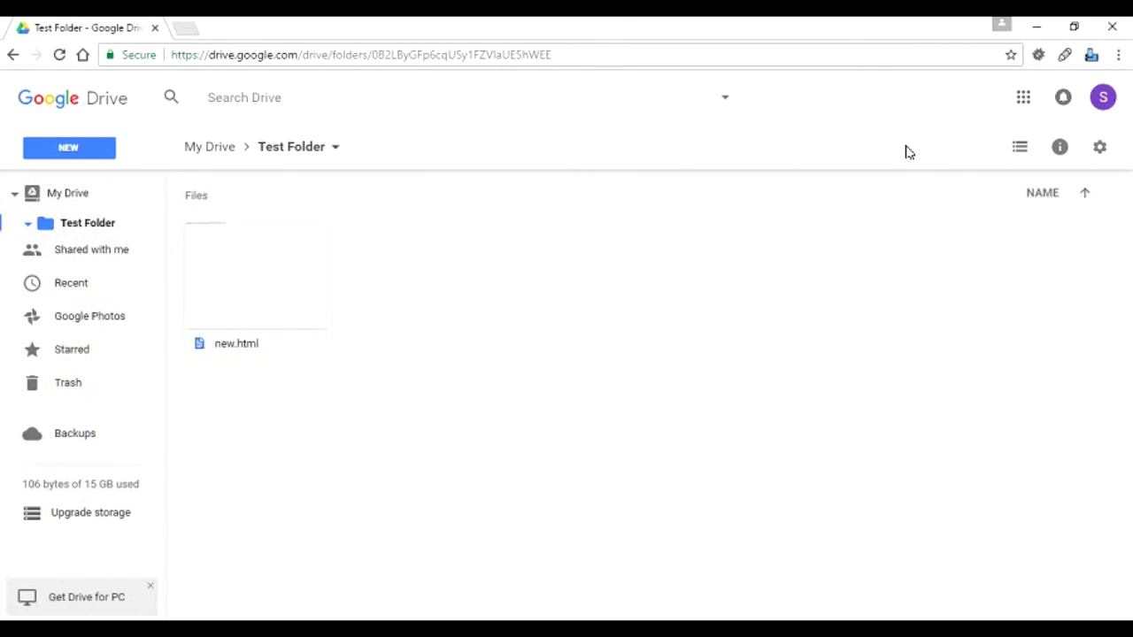